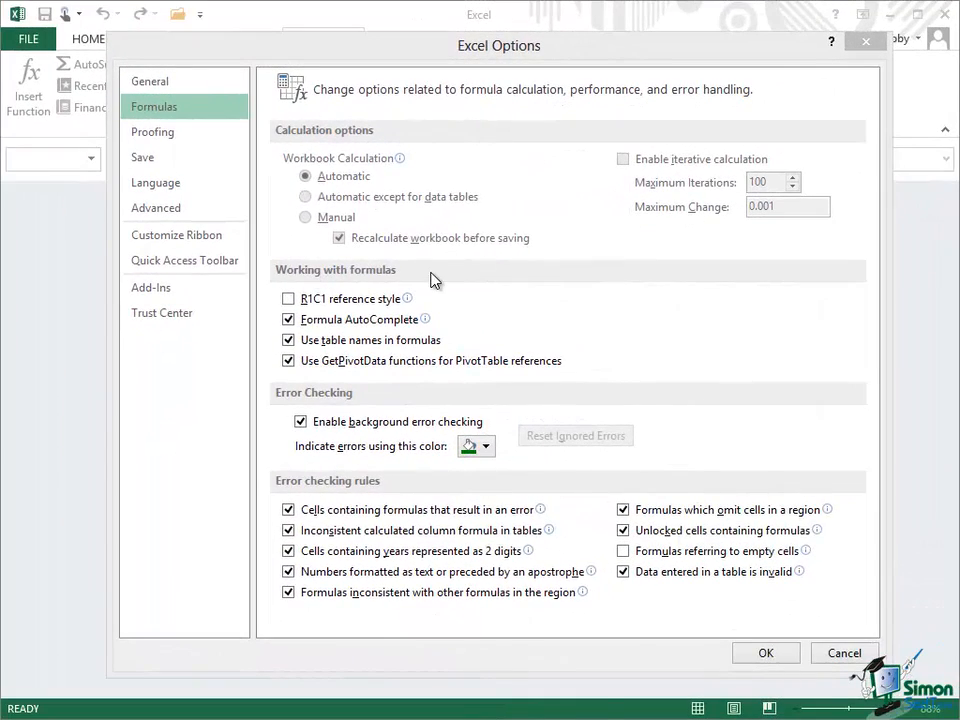
# Turn off Formula AutoComplete in the formula options and confirm.
pyautogui.moveTo(337, 302)
pyautogui.click(289, 320)
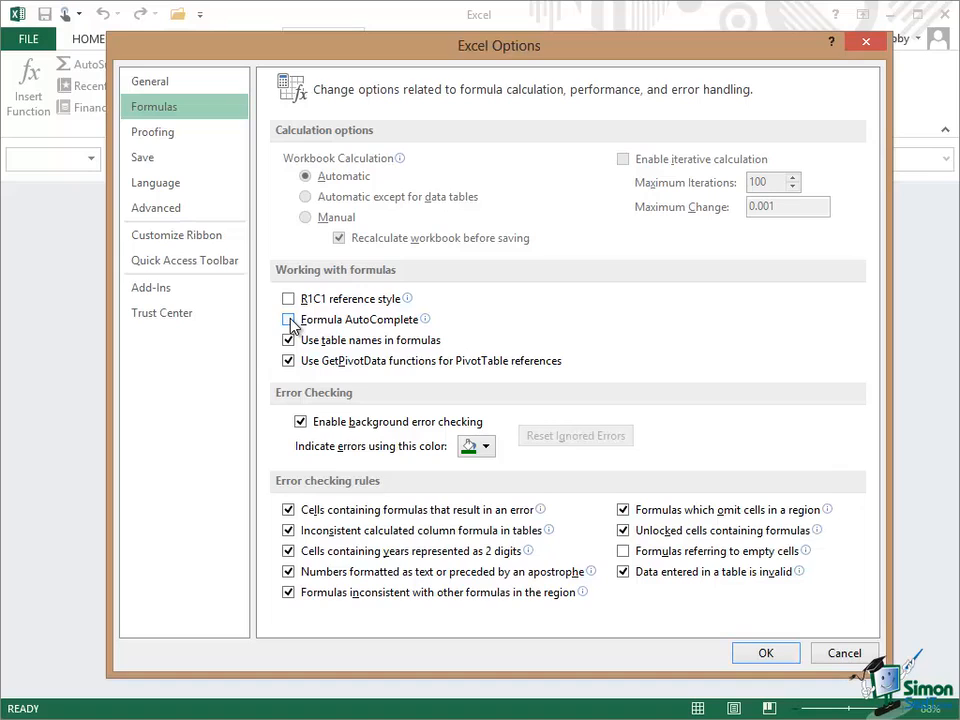
pyautogui.click(766, 655)
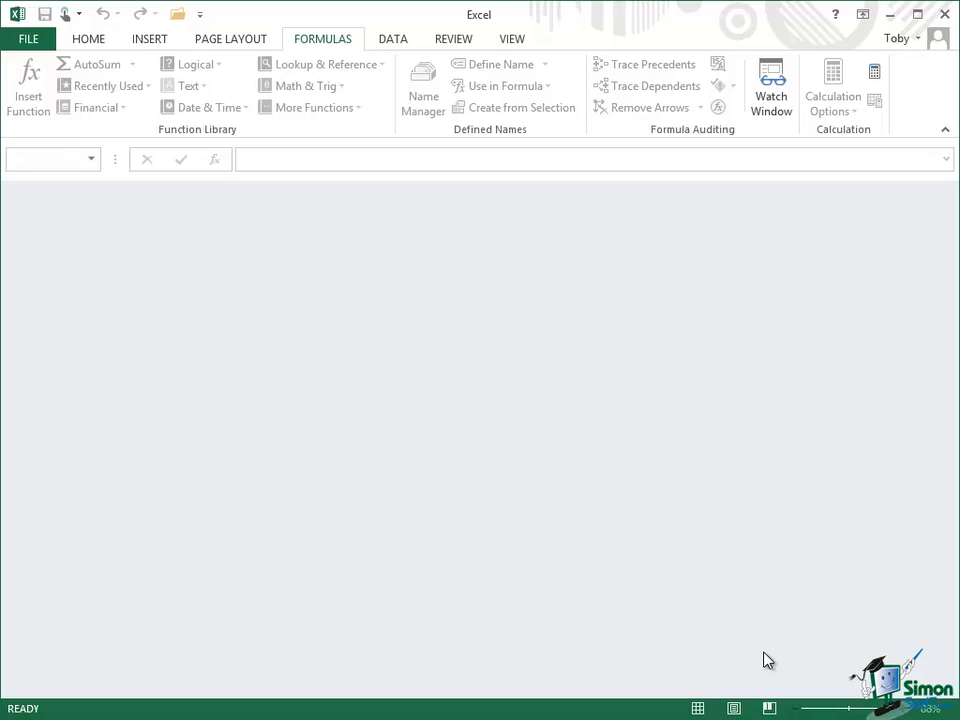
# Create a new blank workbook and enter 2 in E2 and 3 in F2.
pyautogui.hotkey('ctrl', 'n')
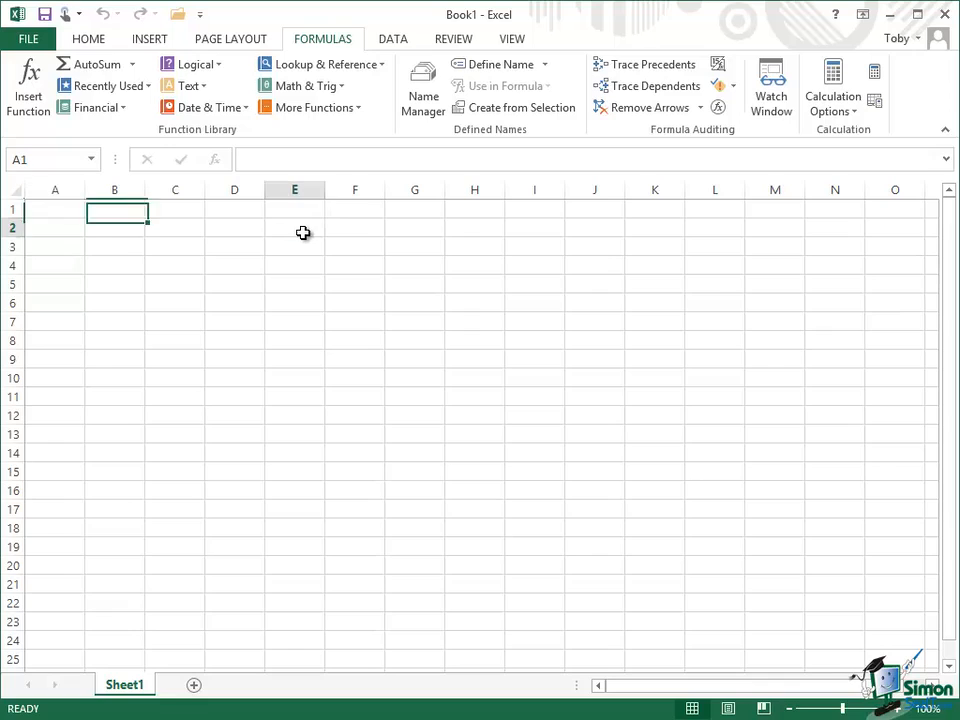
pyautogui.click(303, 233)
pyautogui.write('2')
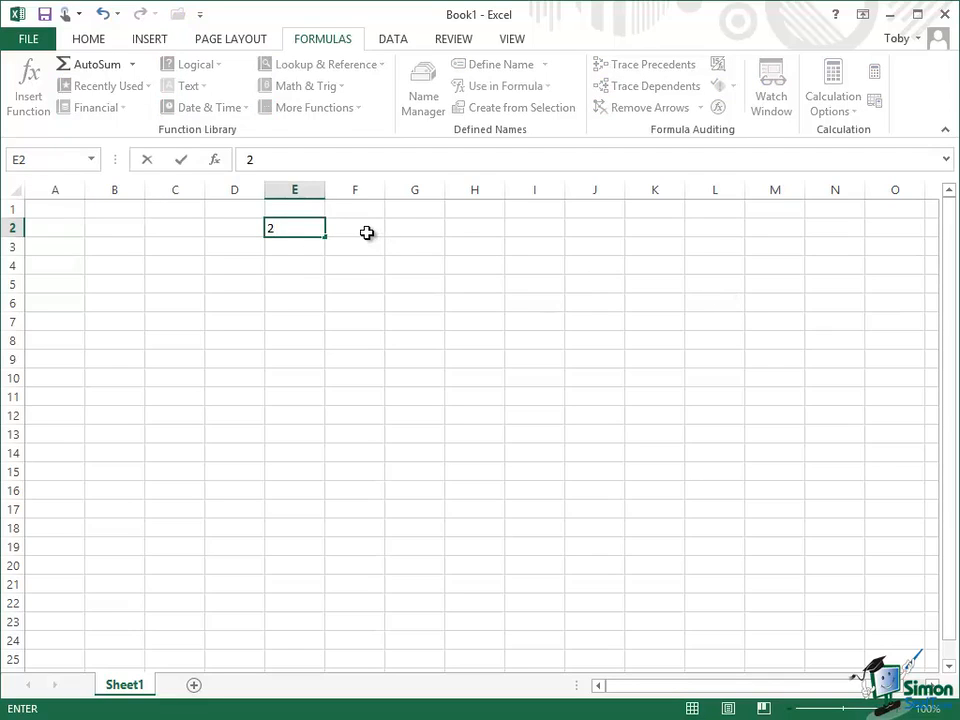
pyautogui.click(367, 232)
pyautogui.write('3')
pyautogui.click(415, 233)
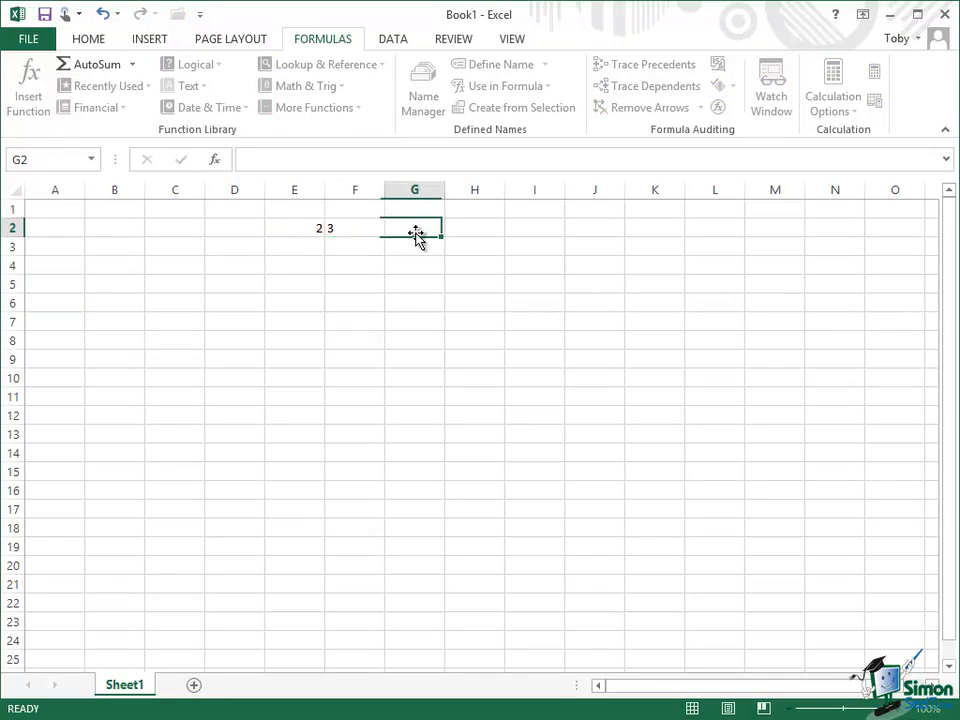
# Start typing the formula =su in G2 to test function suggestions.
pyautogui.click(251, 157)
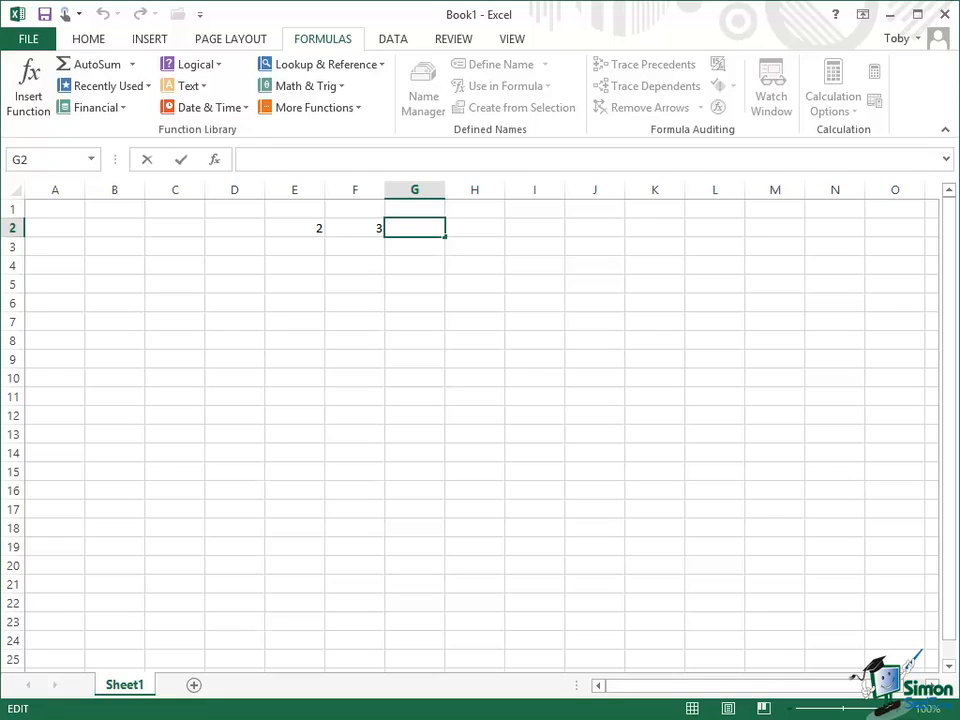
pyautogui.write('=s')
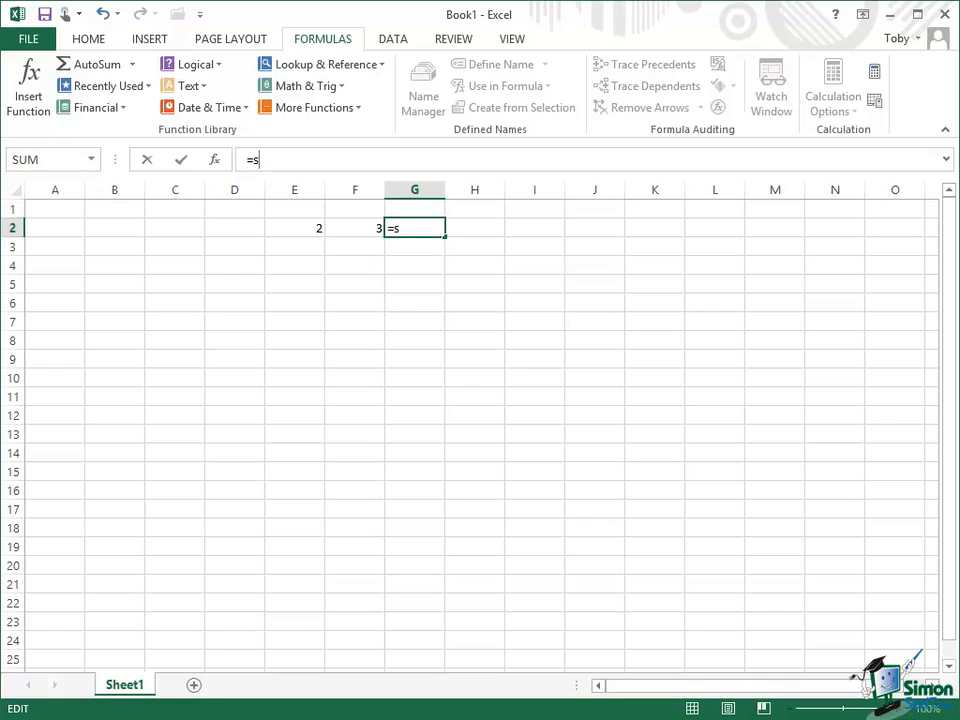
pyautogui.write('u')
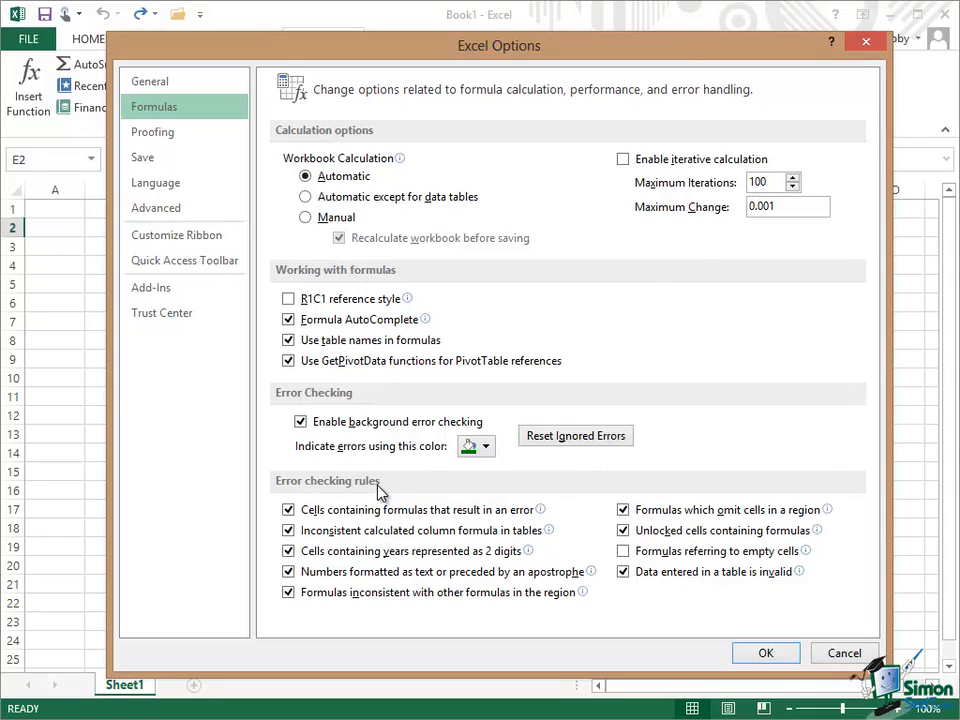
# Examine the error checking rules in the formula options.
pyautogui.moveTo(375, 518)
pyautogui.moveTo(368, 597)
pyautogui.moveTo(345, 512)
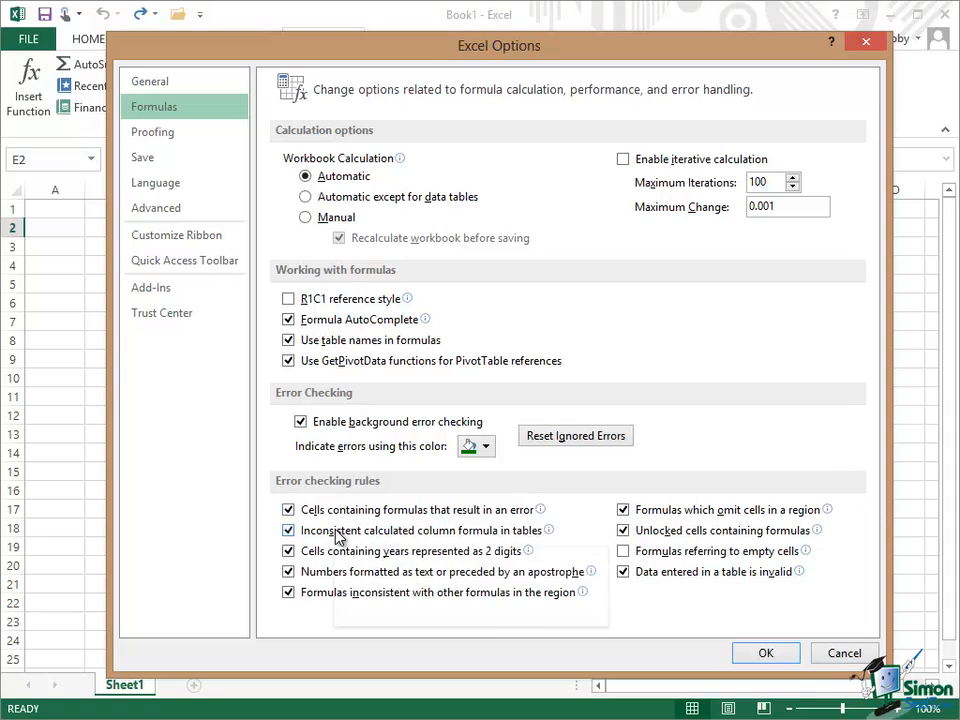
pyautogui.moveTo(337, 538)
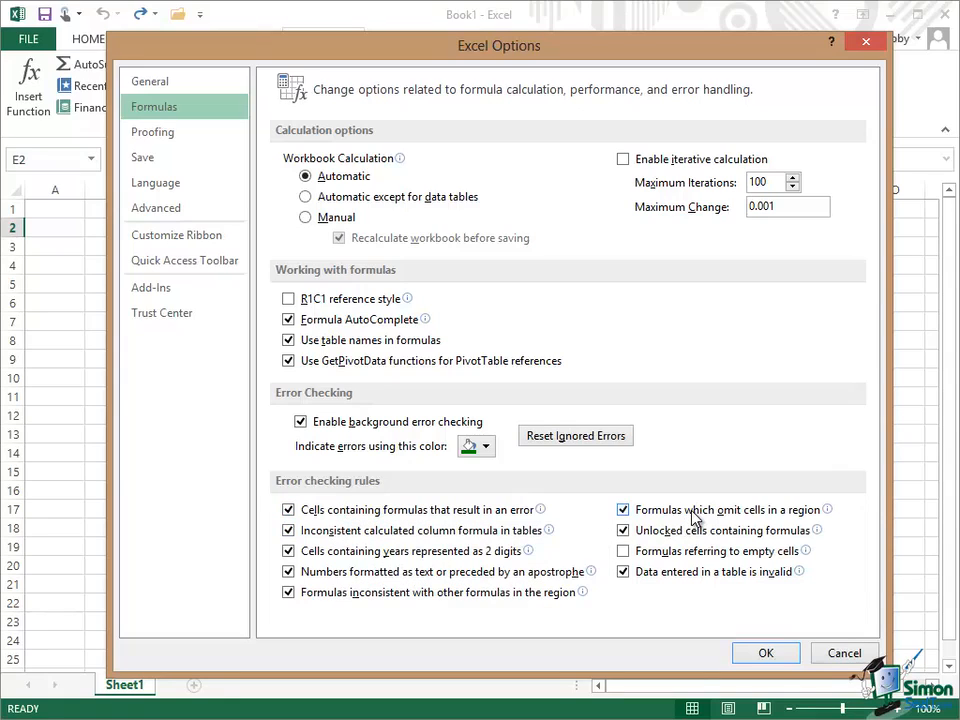
pyautogui.moveTo(697, 520)
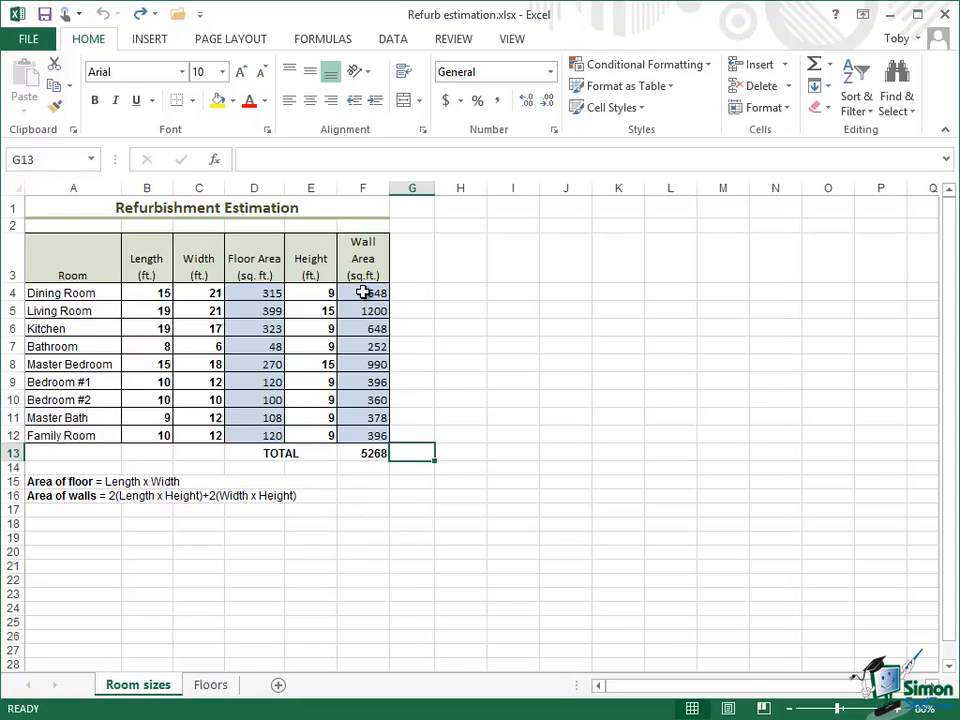
# Open Evaluate Formula for the Dining Room wall area formula in F4.
pyautogui.click(363, 292)
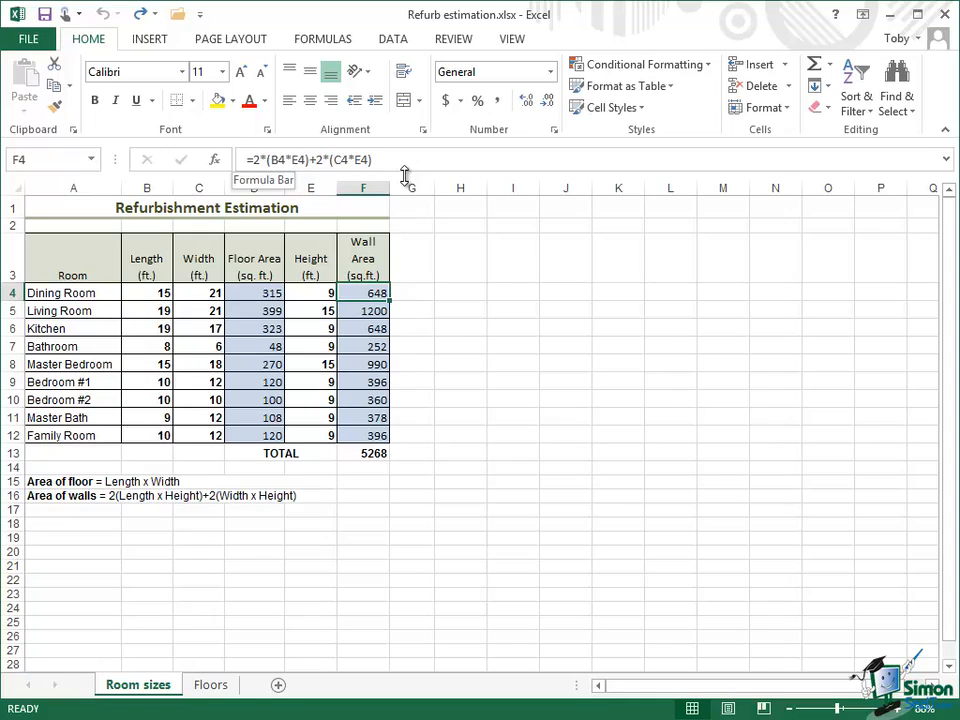
pyautogui.click(324, 40)
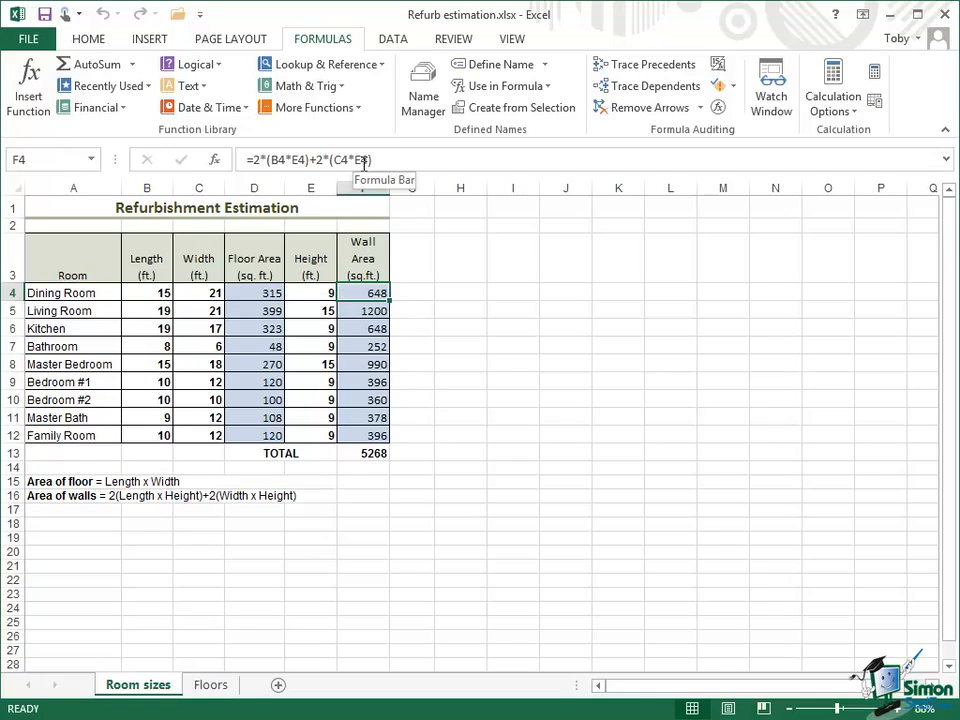
pyautogui.click(718, 108)
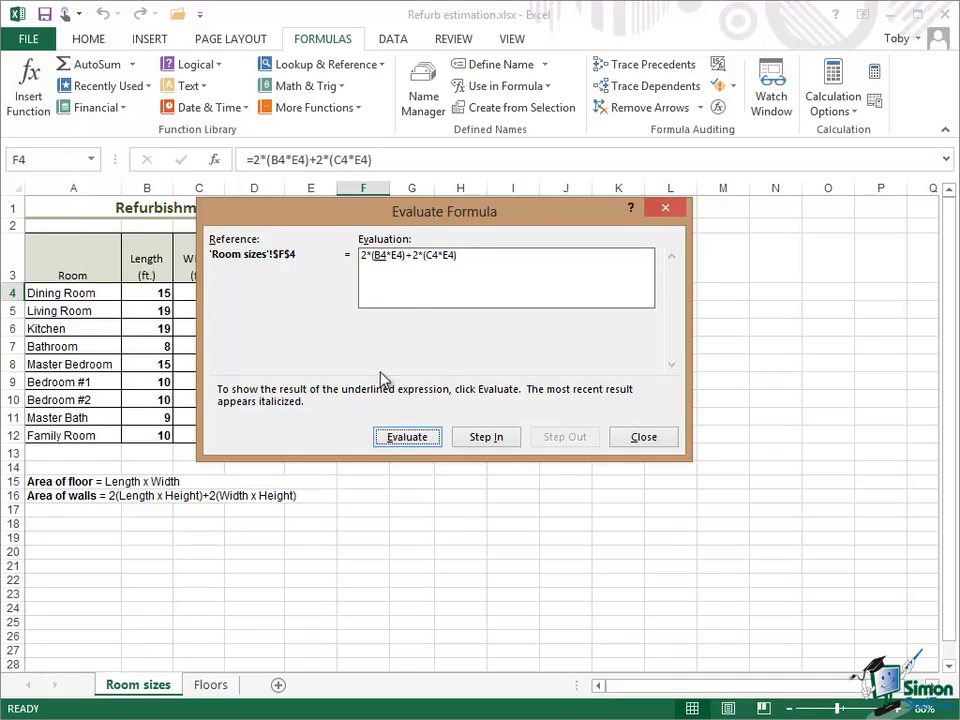
# Step through the evaluation of the F4 formula, moving the dialog aside from the table.
pyautogui.click(407, 437)
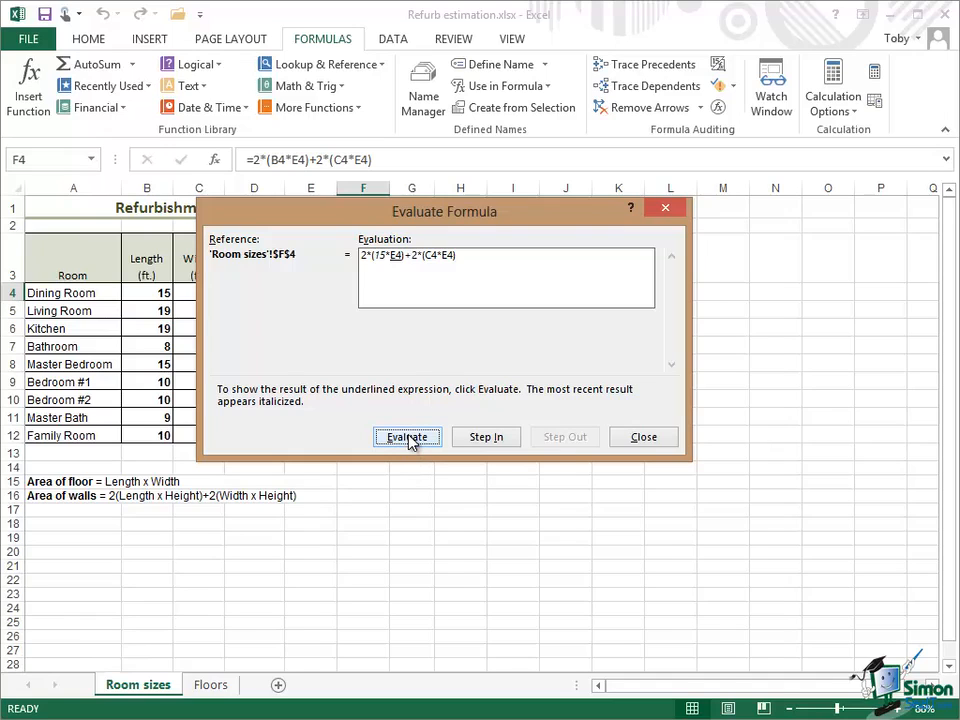
pyautogui.moveTo(300, 211); pyautogui.dragTo(448, 174)
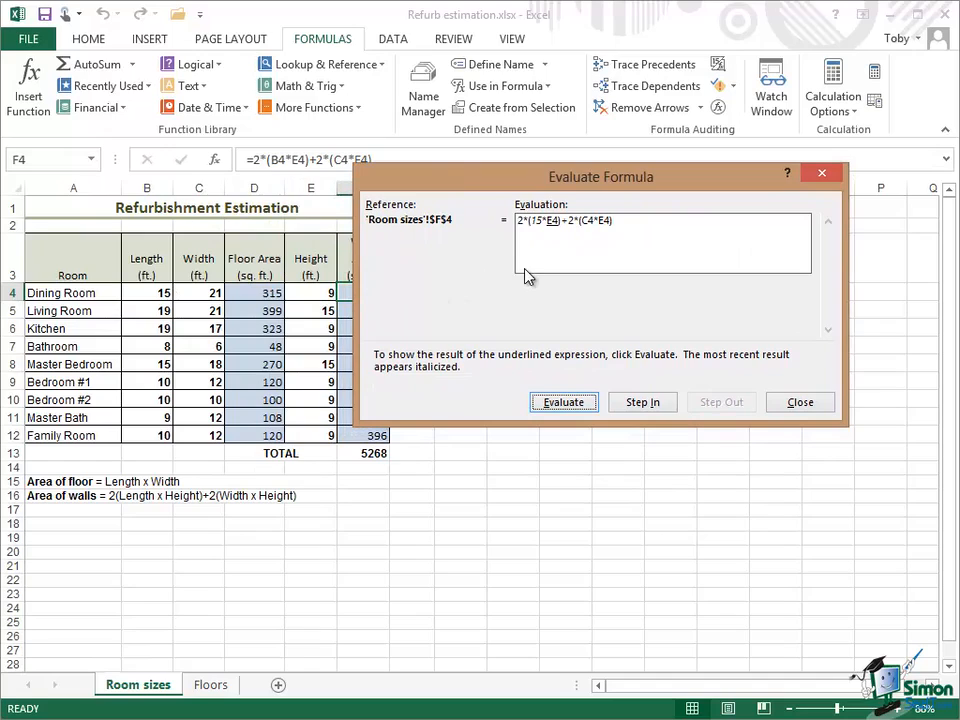
pyautogui.click(563, 403)
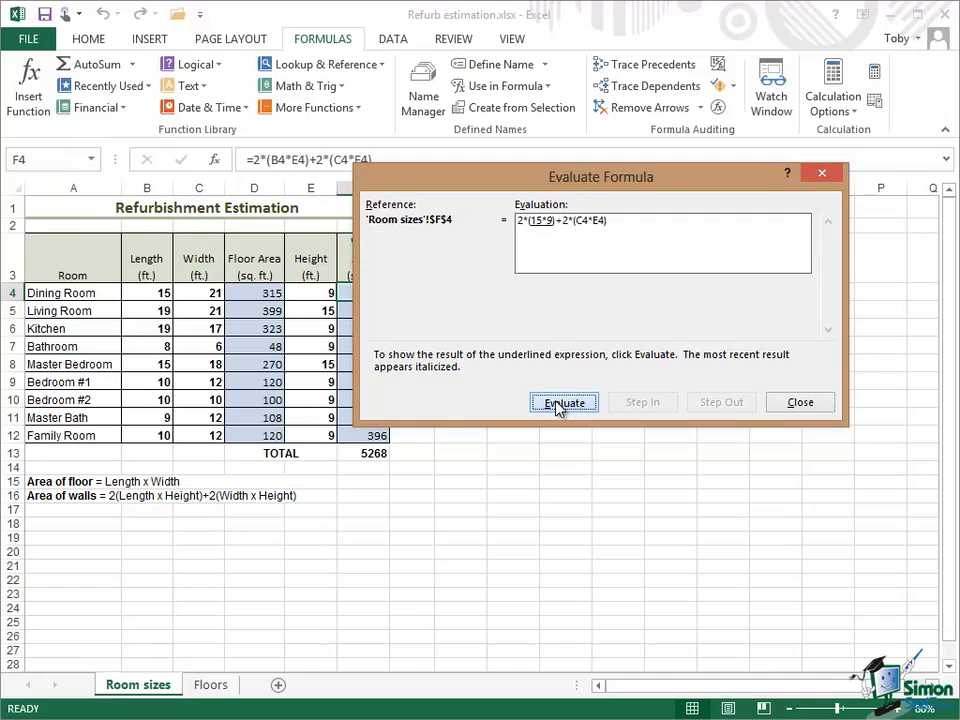
pyautogui.click(560, 403)
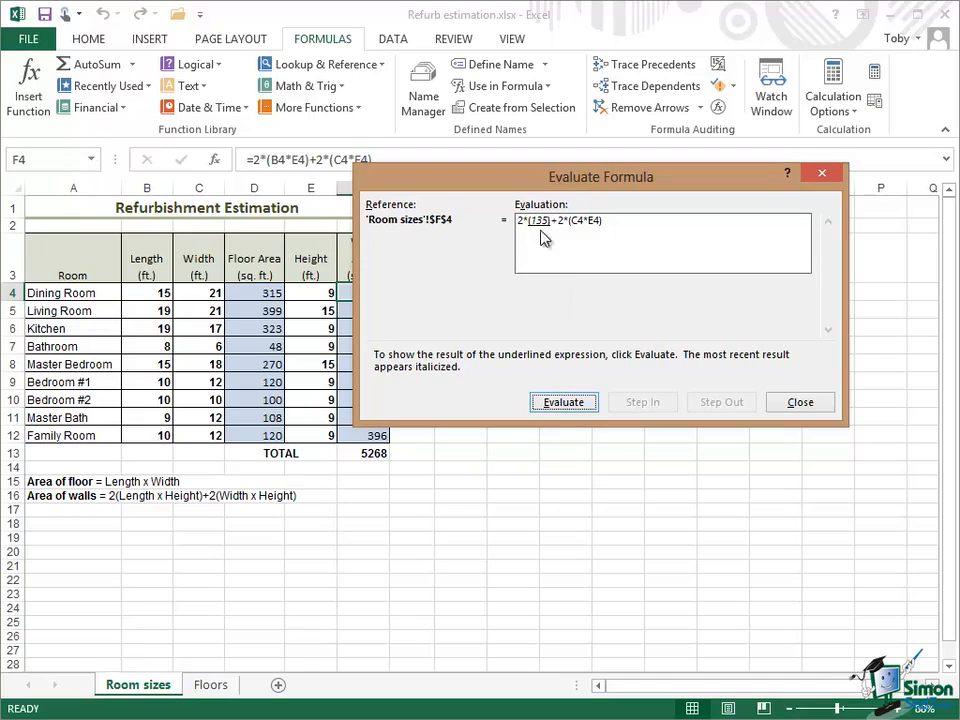
pyautogui.click(566, 402)
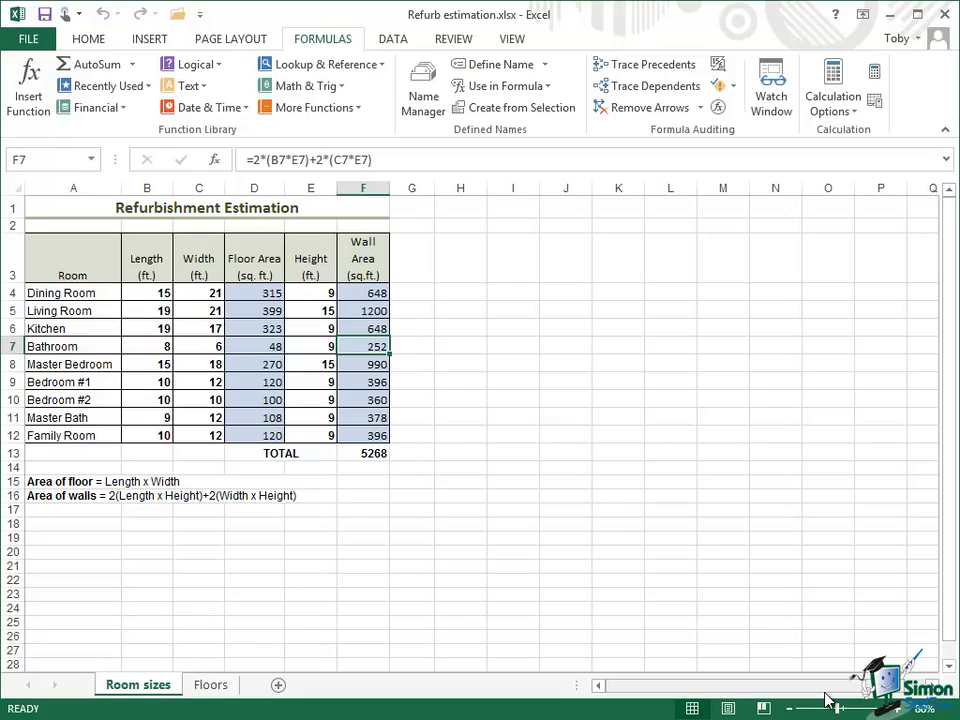
# Trace the precedents of the wall area total in F13.
pyautogui.click(372, 455)
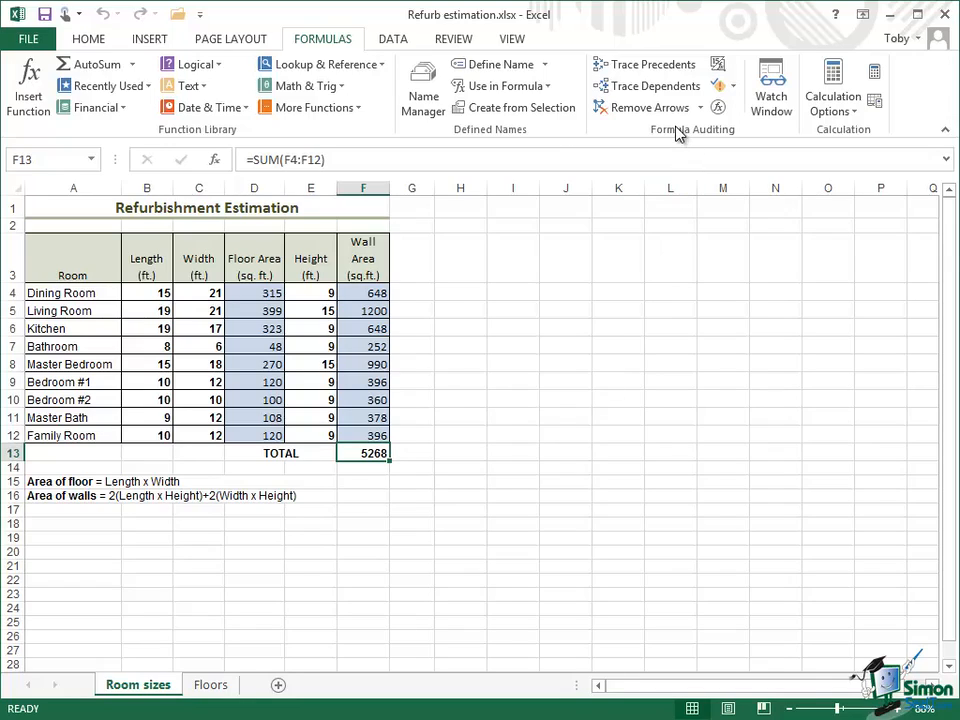
pyautogui.click(641, 67)
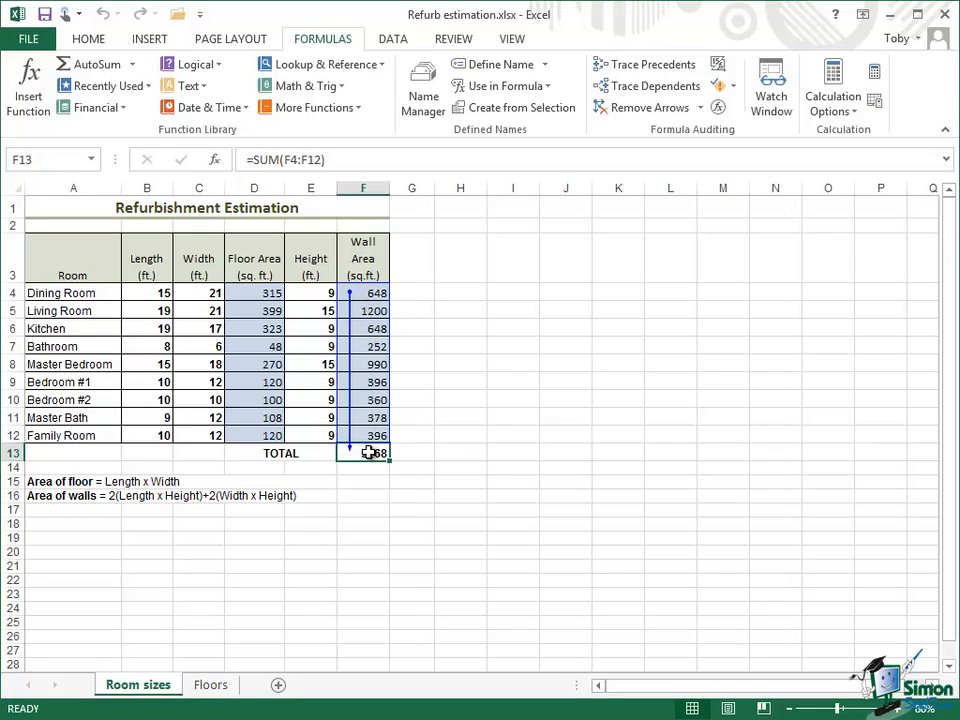
# Trace the precedents of the Master Bedroom wall area in F8 and remove all tracer arrows.
pyautogui.click(378, 362)
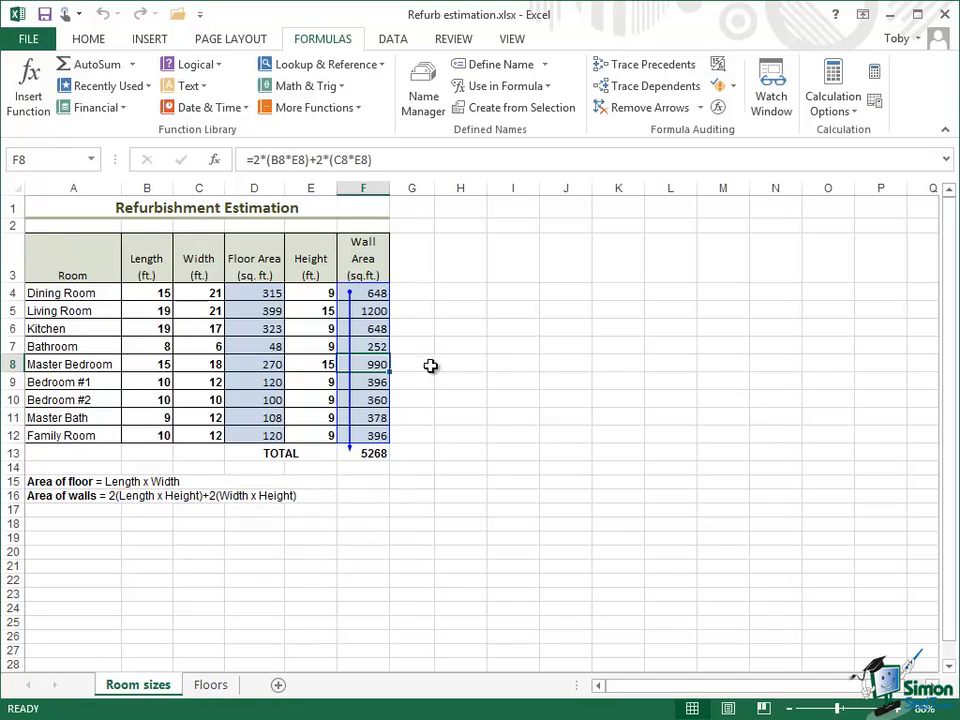
pyautogui.click(666, 72)
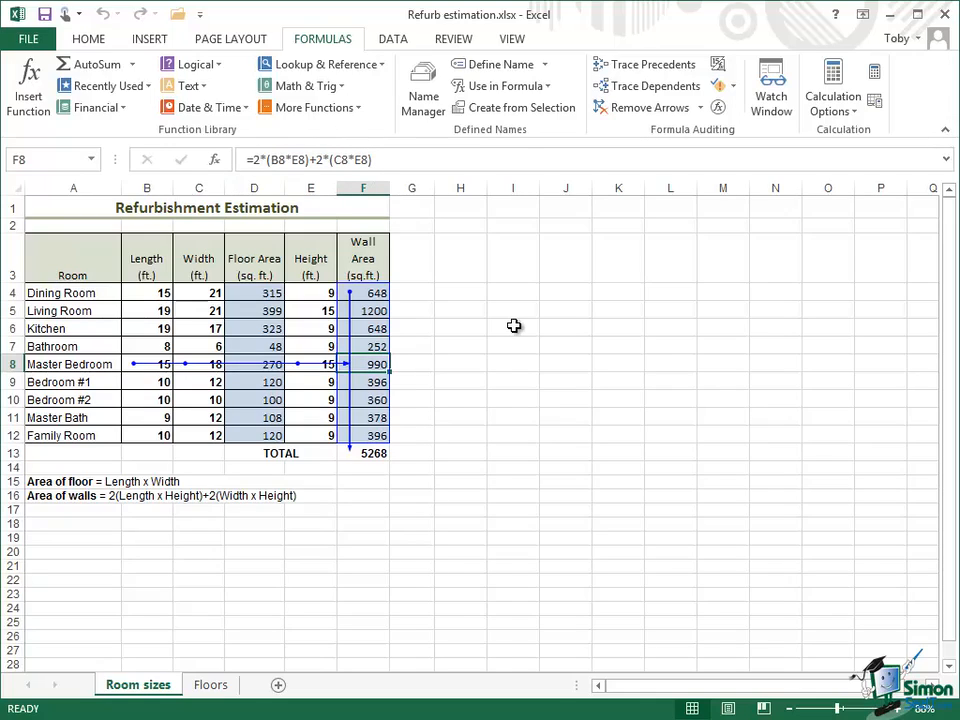
pyautogui.click(650, 108)
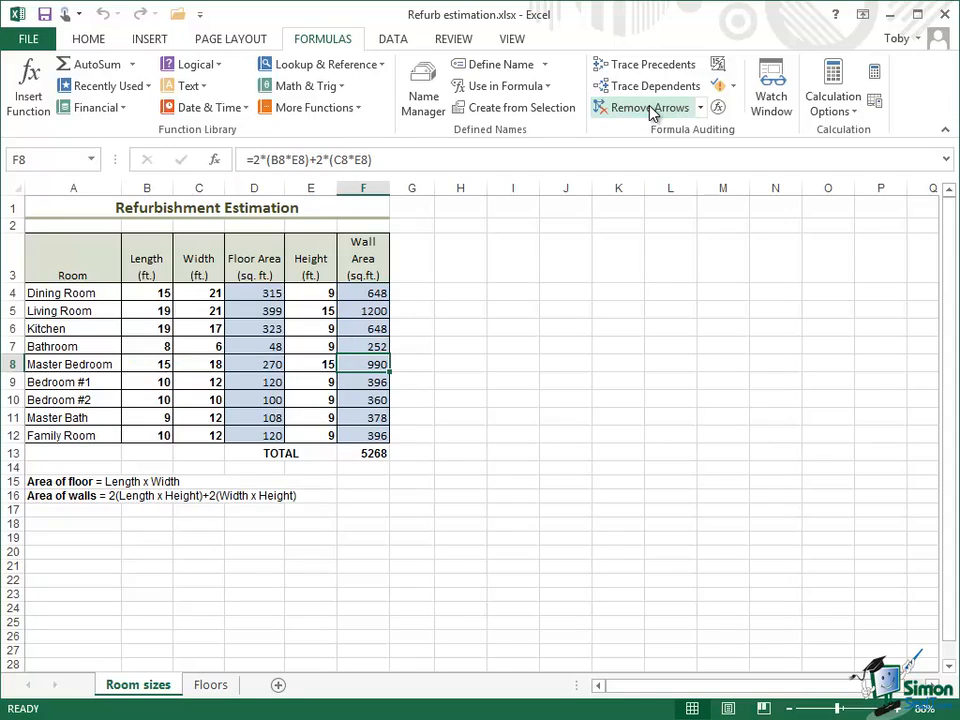
# Trace the dependents of the Kitchen width in C6 and of the Kitchen wall area in F6.
pyautogui.click(203, 331)
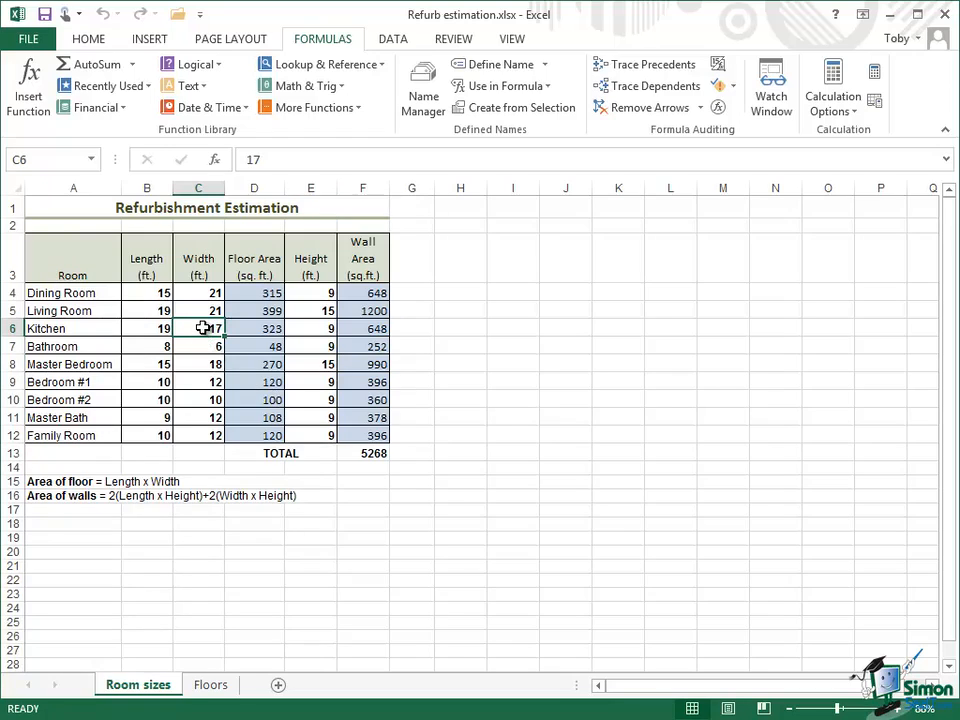
pyautogui.click(648, 90)
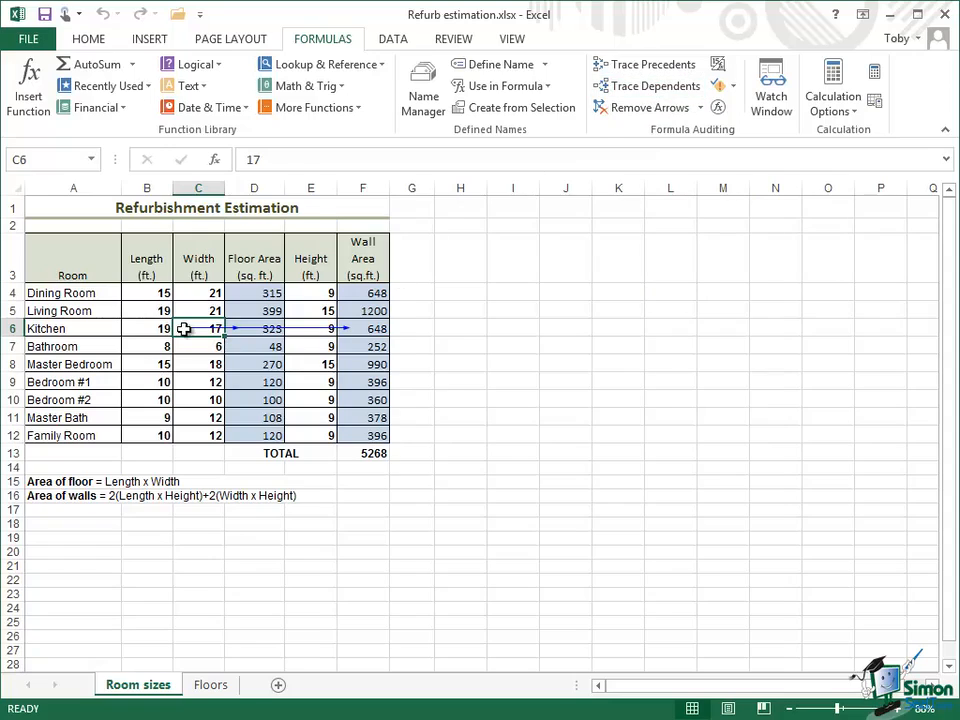
pyautogui.click(374, 328)
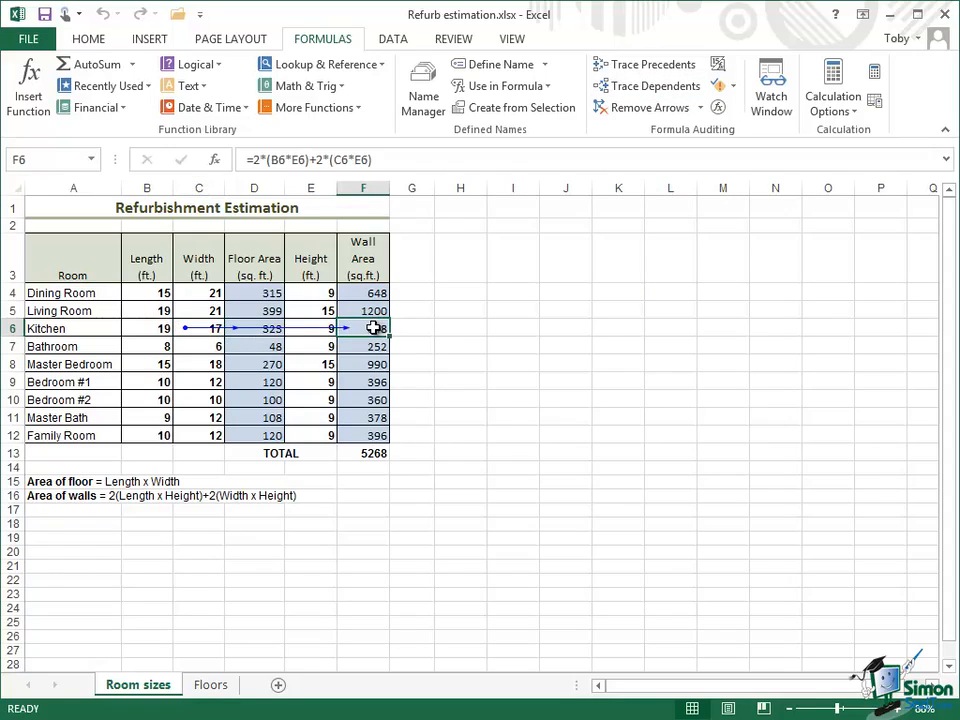
pyautogui.click(666, 88)
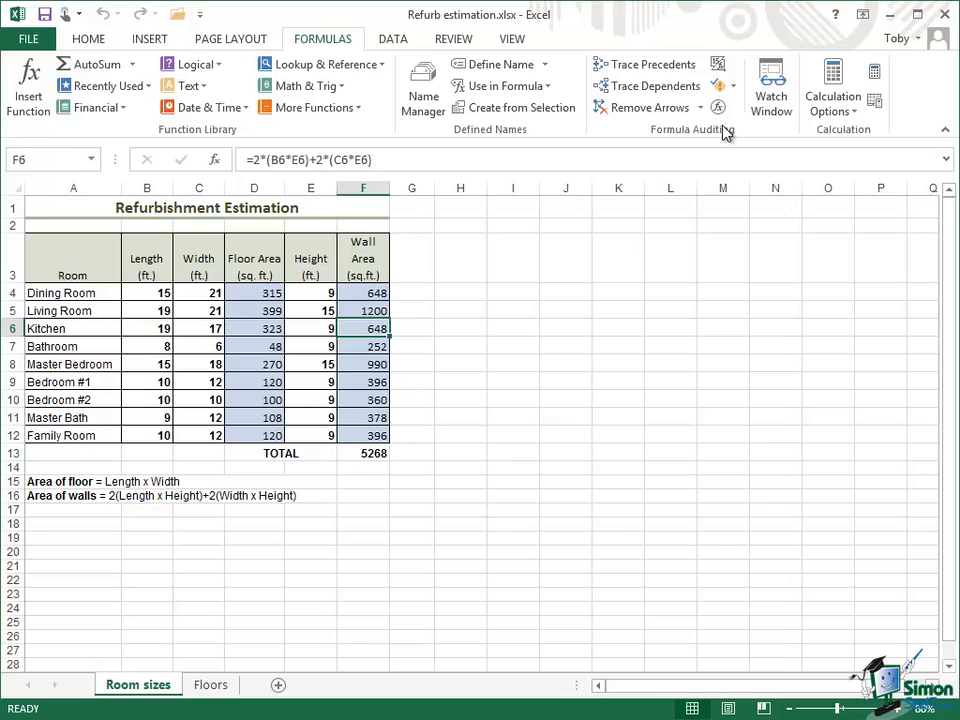
# Toggle Show Formulas on and off again.
pyautogui.click(720, 68)
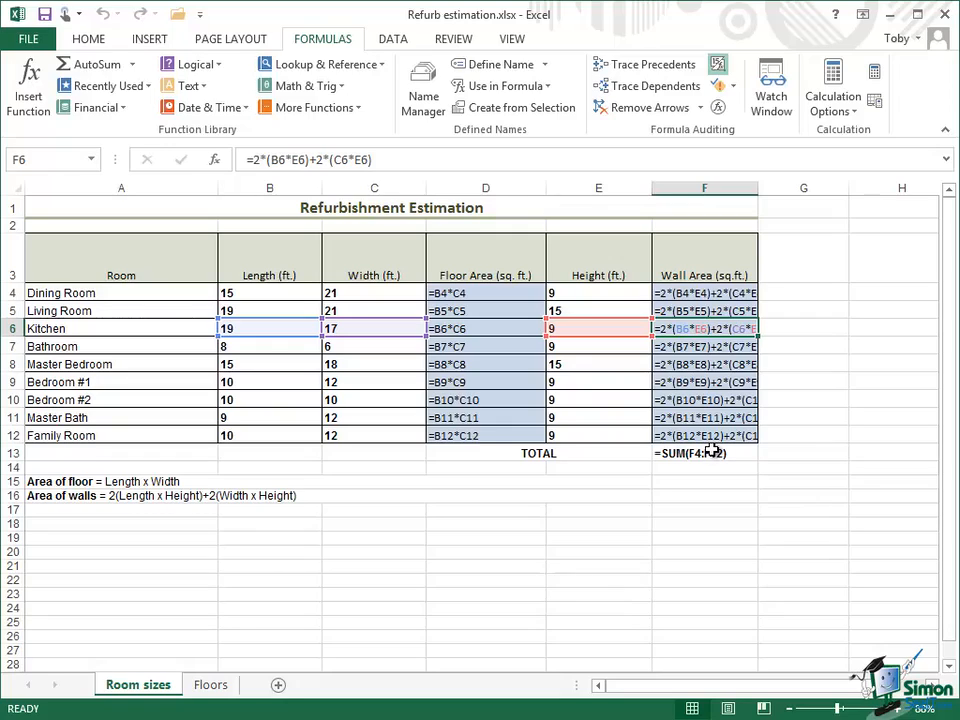
pyautogui.click(719, 65)
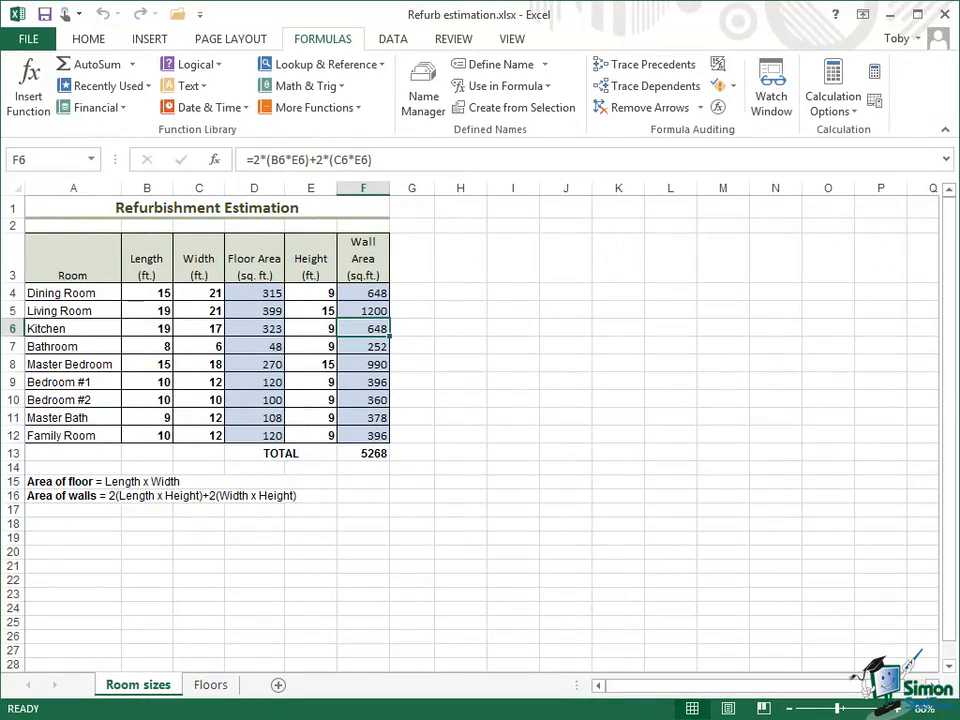
# Switch the workbook calculation to Manual and back to Automatic.
pyautogui.click(857, 119)
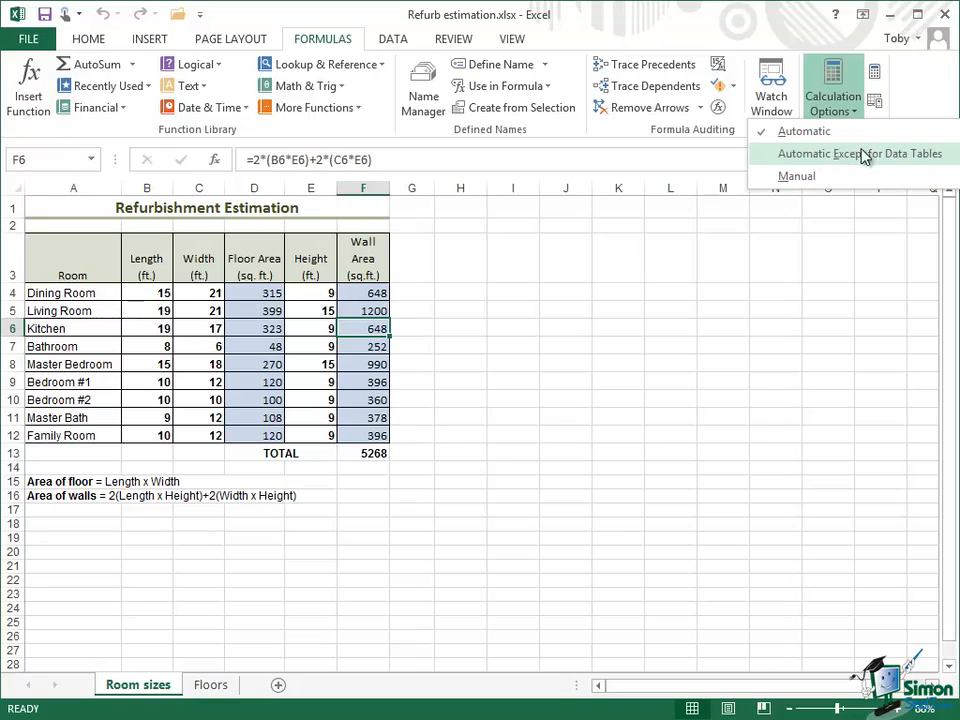
pyautogui.click(796, 177)
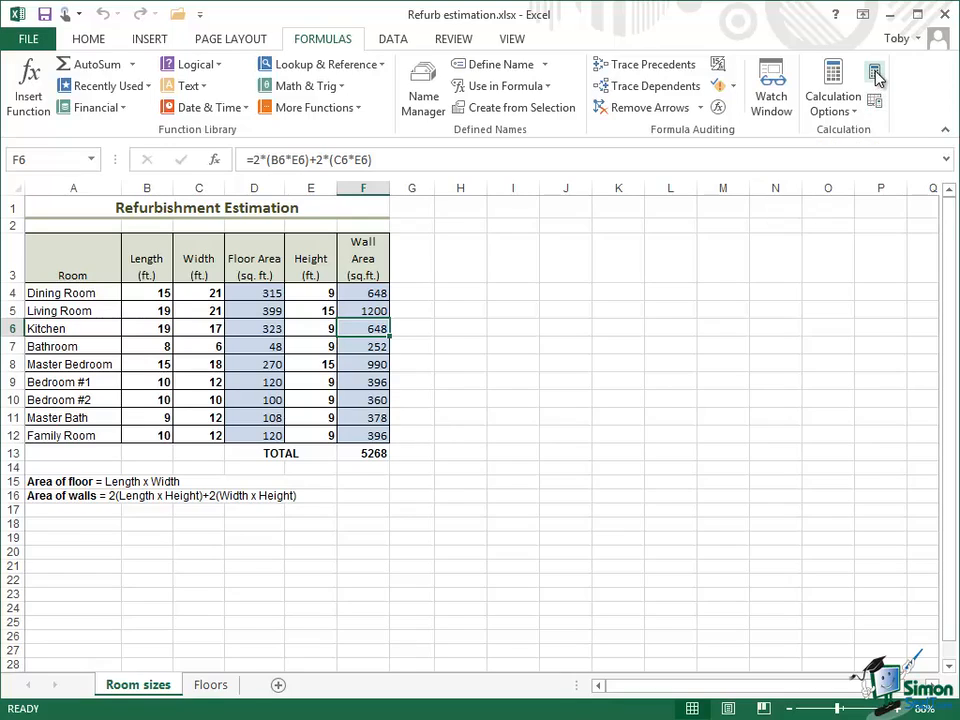
pyautogui.click(855, 118)
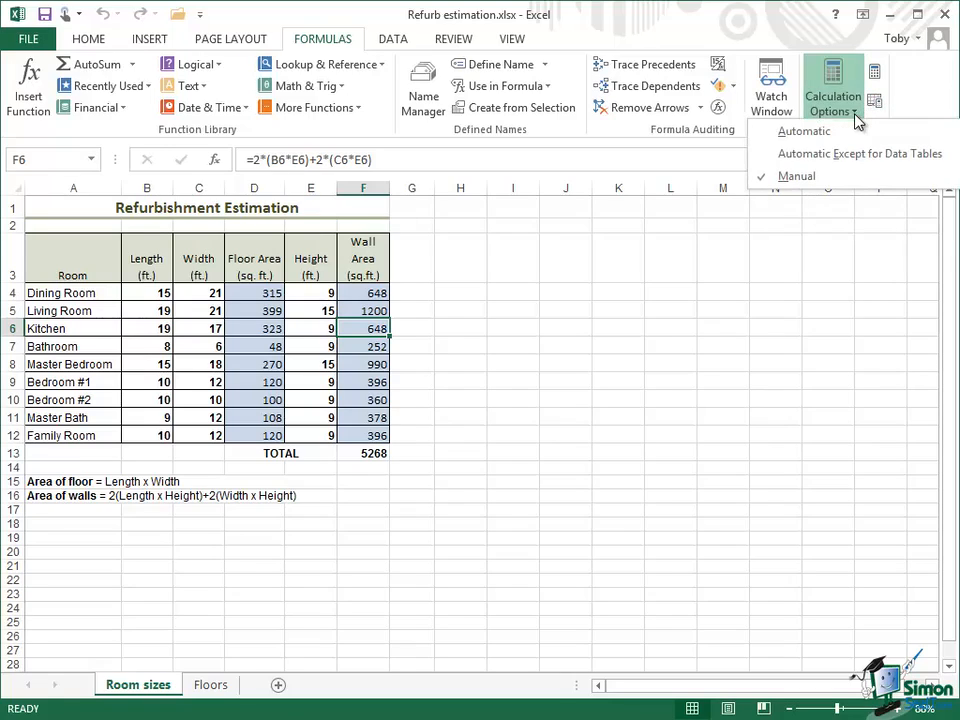
pyautogui.click(803, 133)
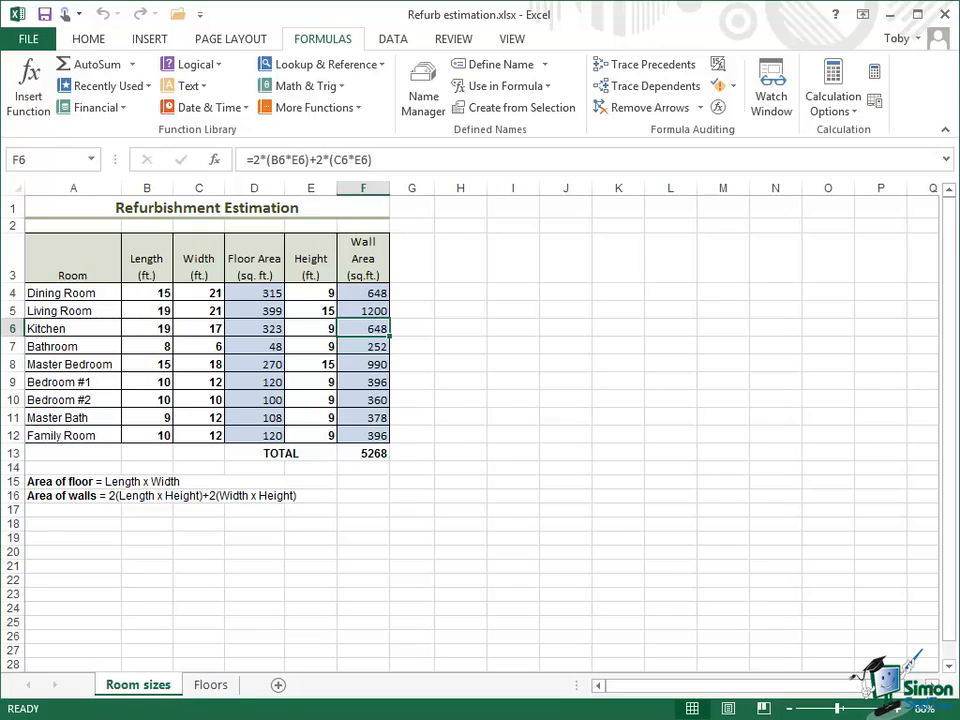
# Open the Insert Function dialog, browse the Engineering category's functions, and cancel the dialog.
pyautogui.click(33, 90)
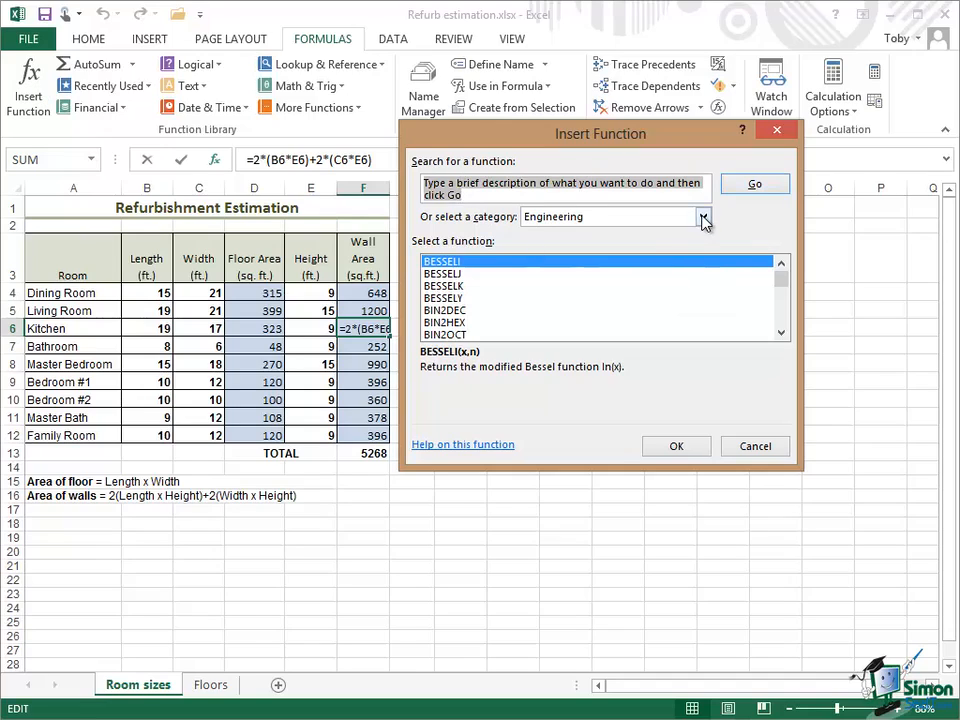
pyautogui.click(448, 273)
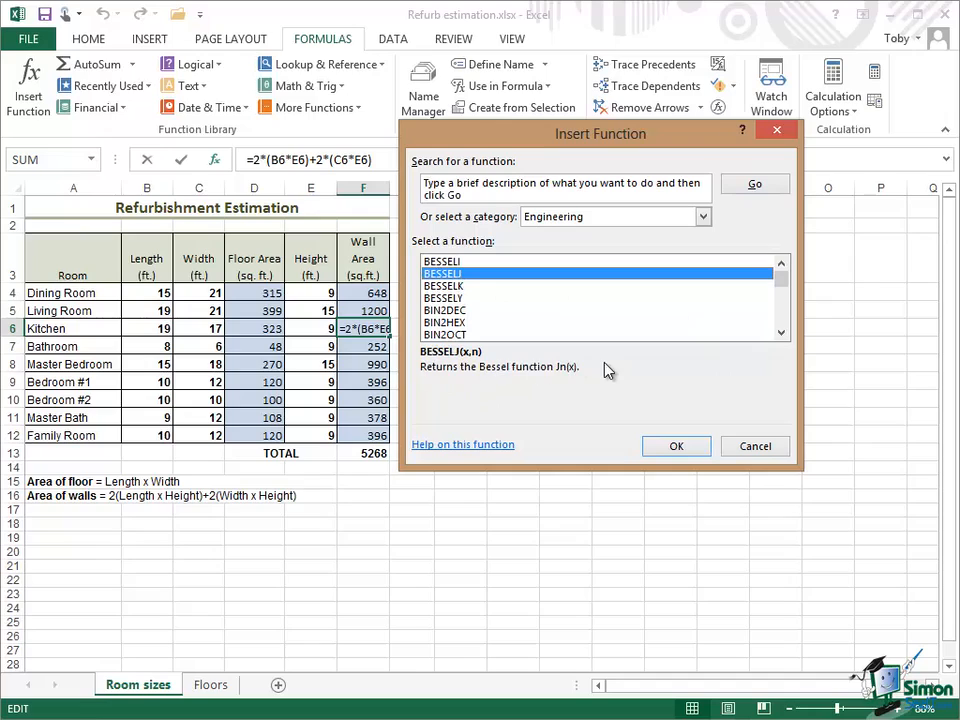
pyautogui.click(755, 447)
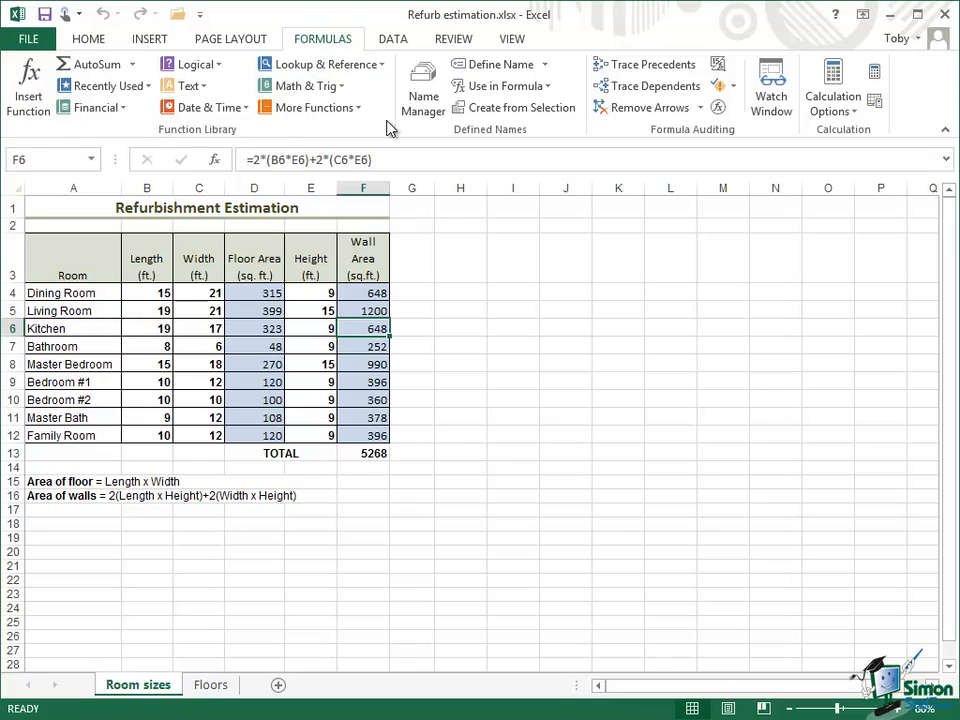
# Browse the Recently Used, Financial and Logical function lists in the function library.
pyautogui.click(150, 88)
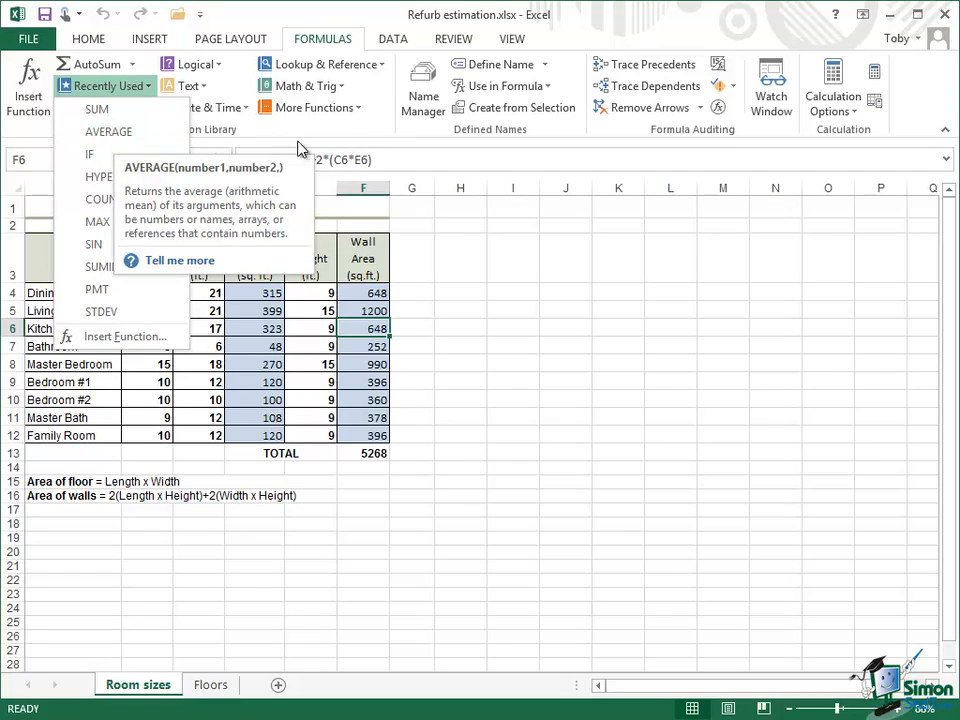
pyautogui.click(389, 140)
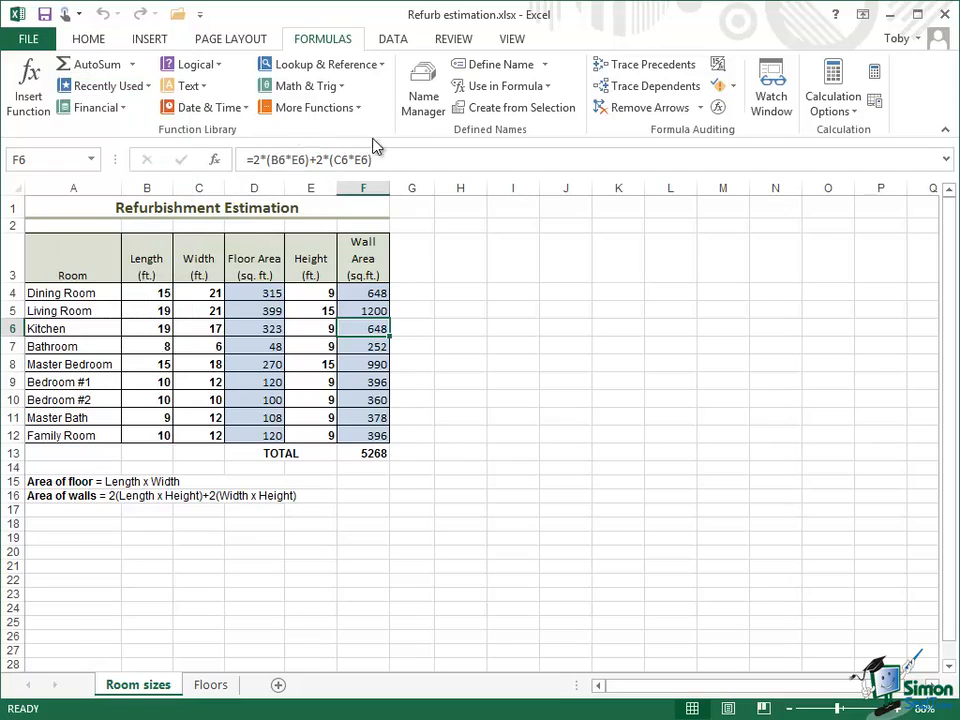
pyautogui.click(127, 112)
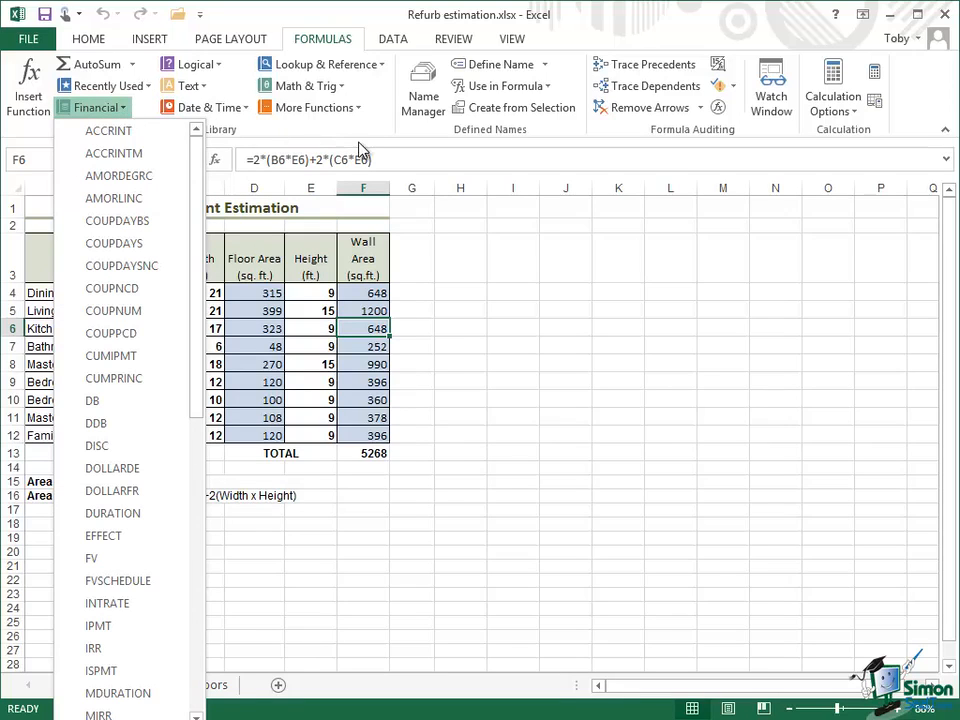
pyautogui.click(272, 106)
pyautogui.click(218, 65)
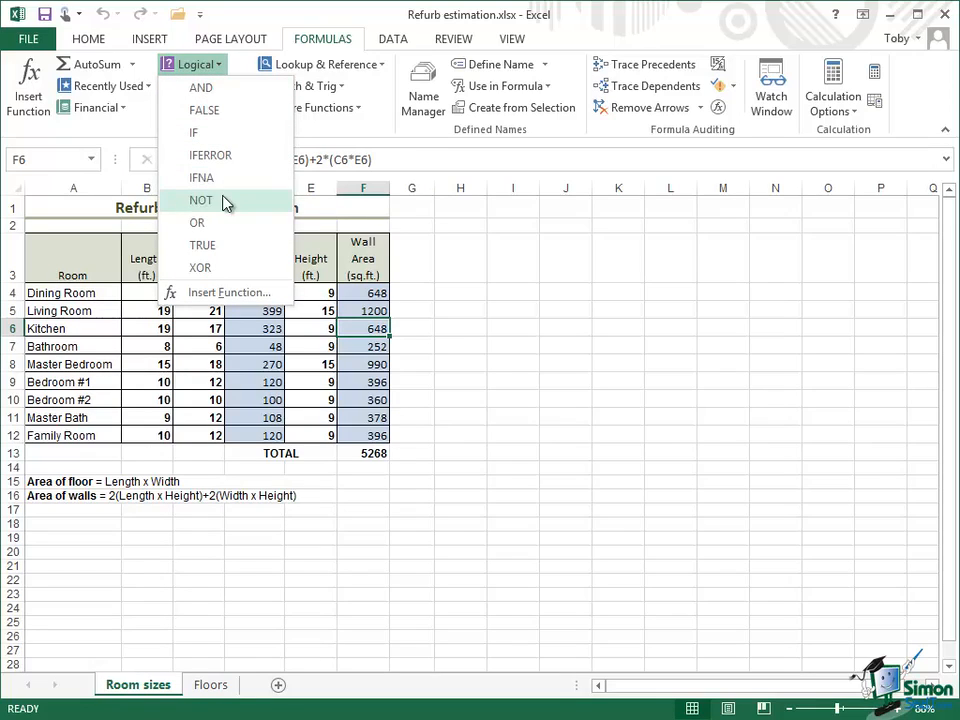
pyautogui.click(472, 152)
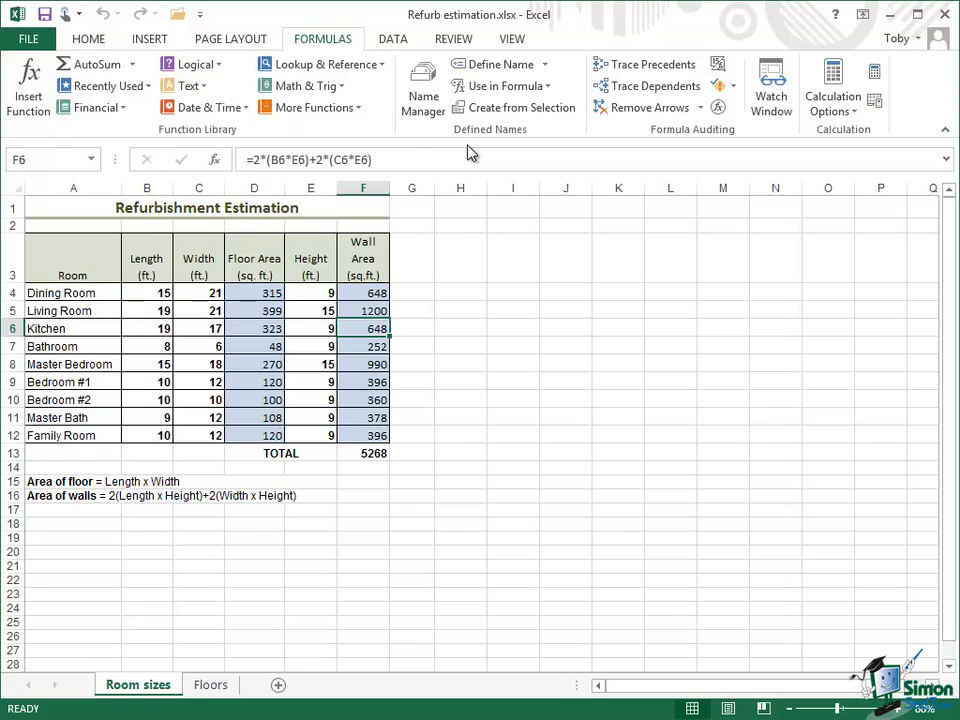
# Browse the Date & Time and Math & Trig function lists, scrolling through the Math & Trig functions.
pyautogui.click(246, 108)
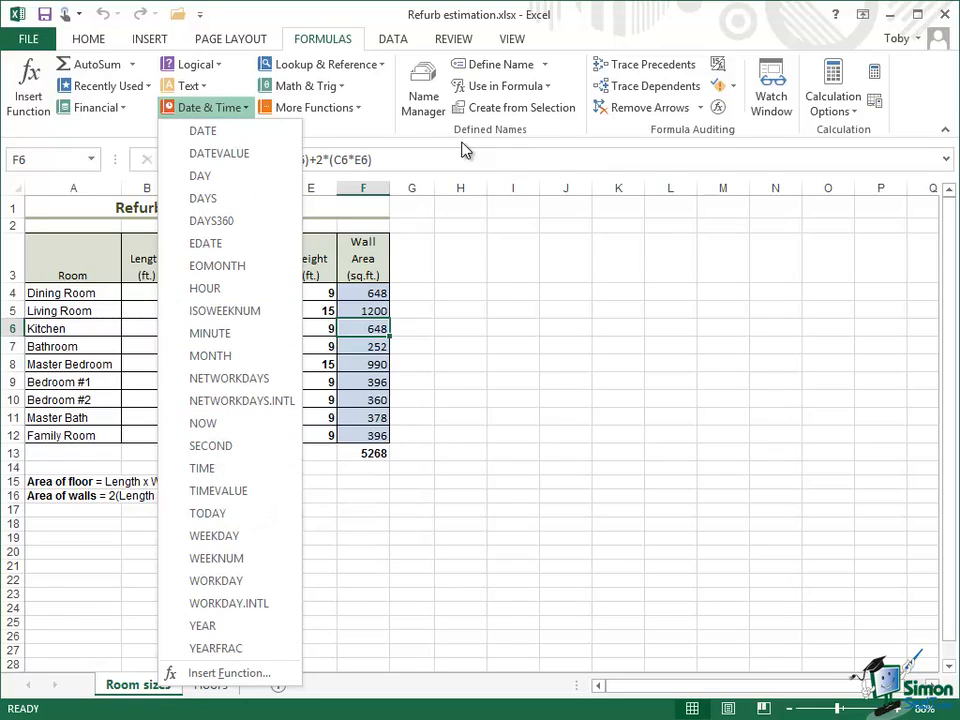
pyautogui.click(463, 146)
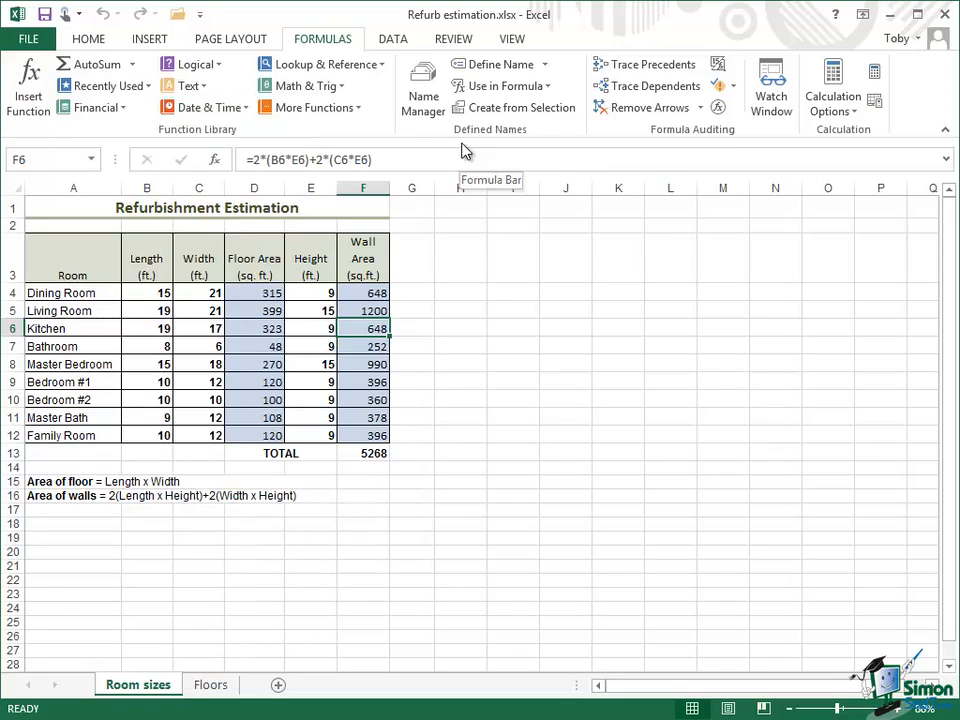
pyautogui.click(345, 93)
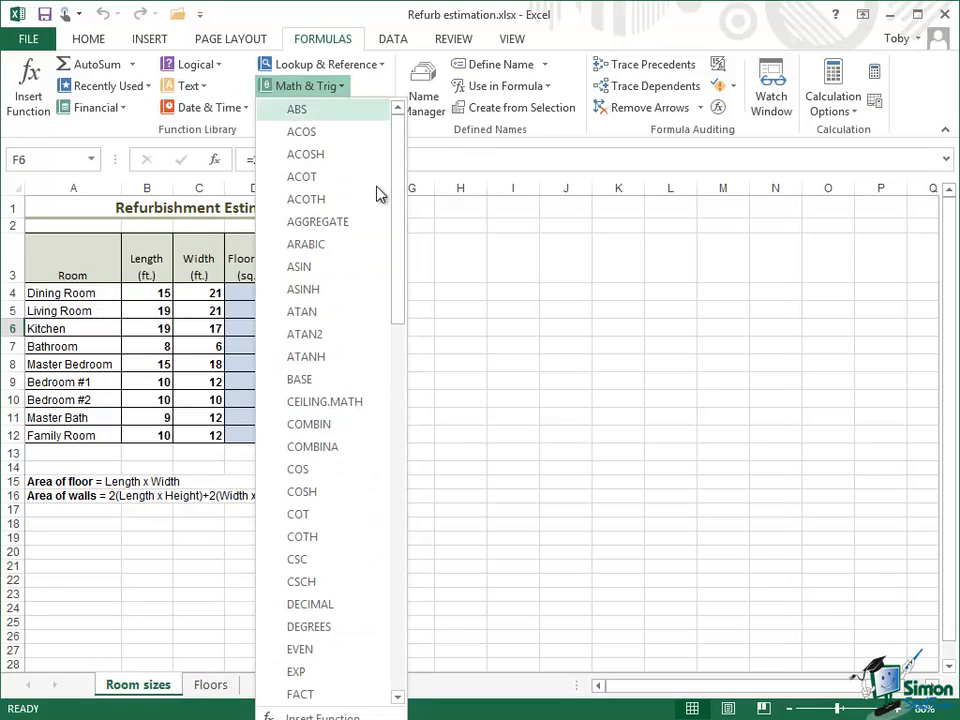
pyautogui.moveTo(400, 180); pyautogui.dragTo(390, 420)
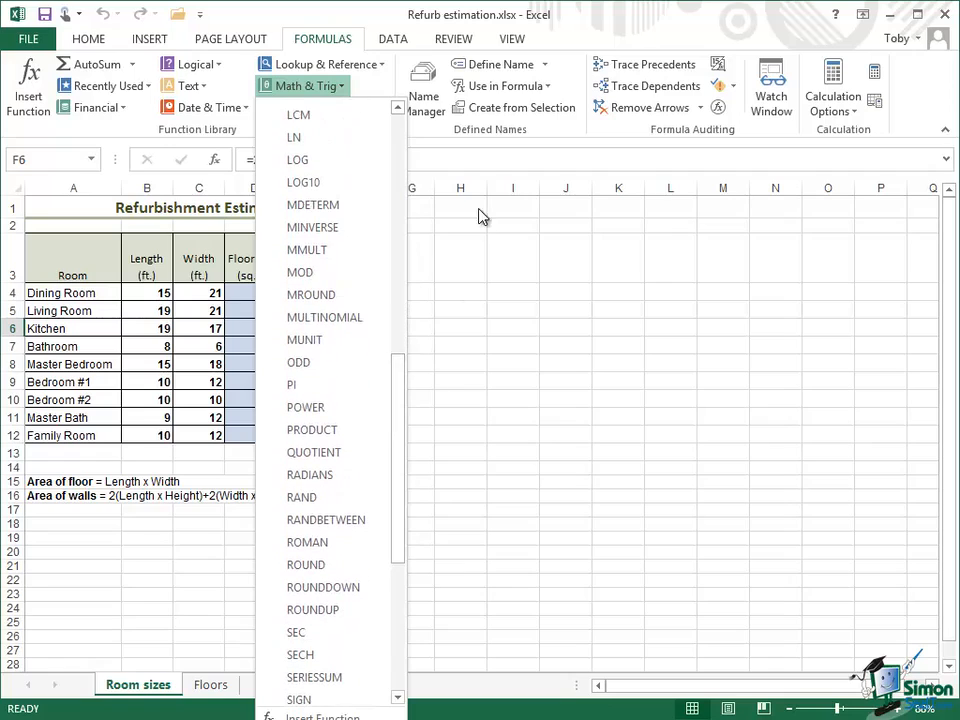
pyautogui.click(499, 162)
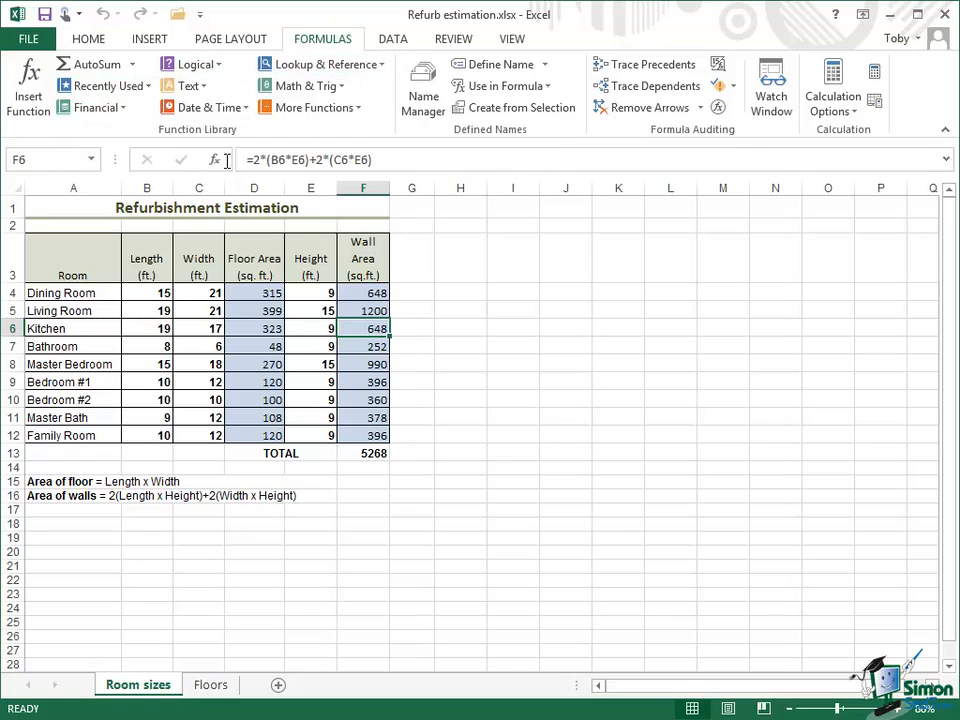
# Browse the More Functions categories, opening the Information functions submenu.
pyautogui.click(361, 110)
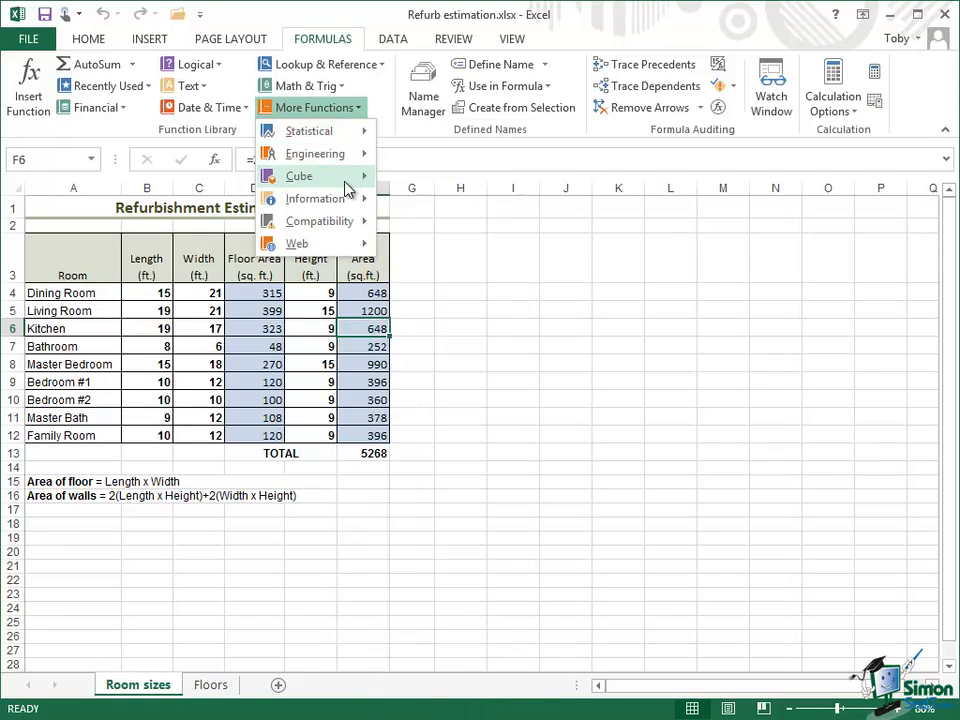
pyautogui.moveTo(348, 189)
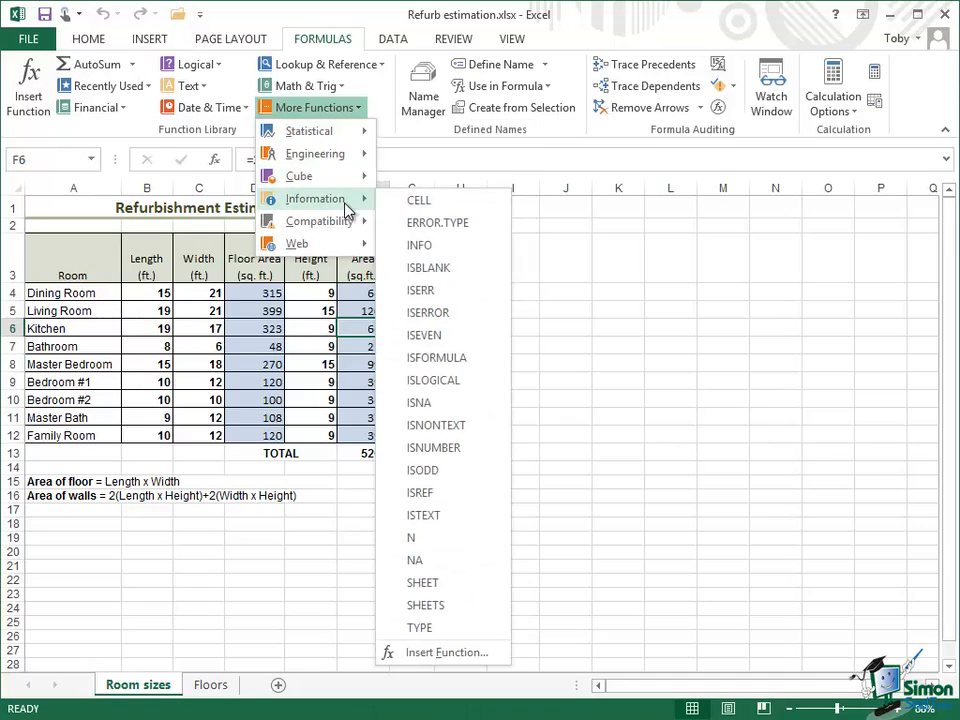
pyautogui.moveTo(343, 249)
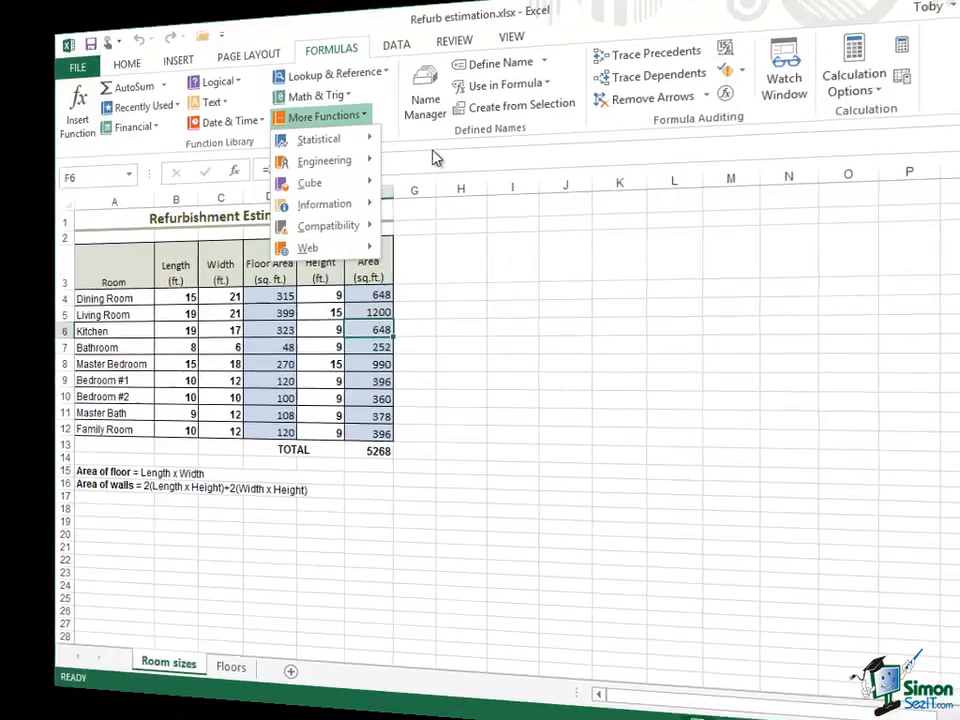